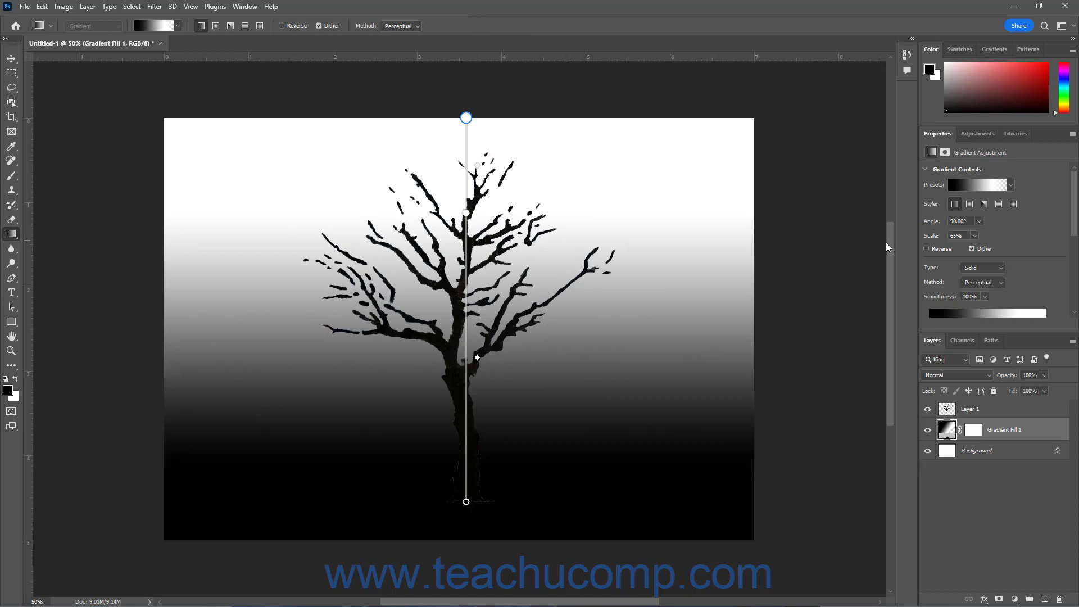
Show the gradient presets library and inspect the Gradient Editor for a new preset, cancelling it without changes.
left_click(991, 52)
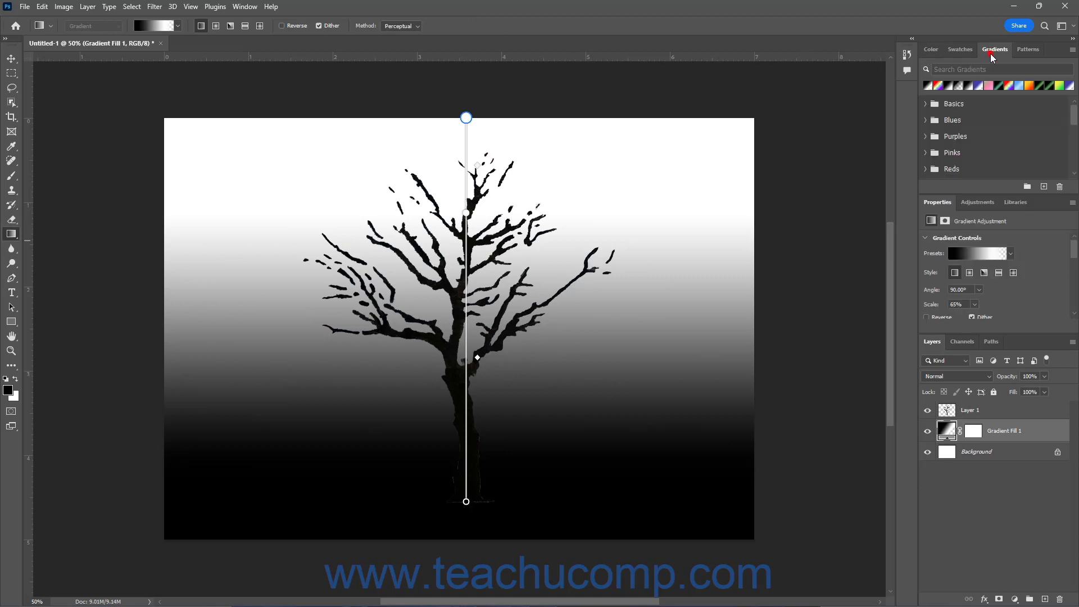
left_click(1070, 49)
left_click(1068, 56)
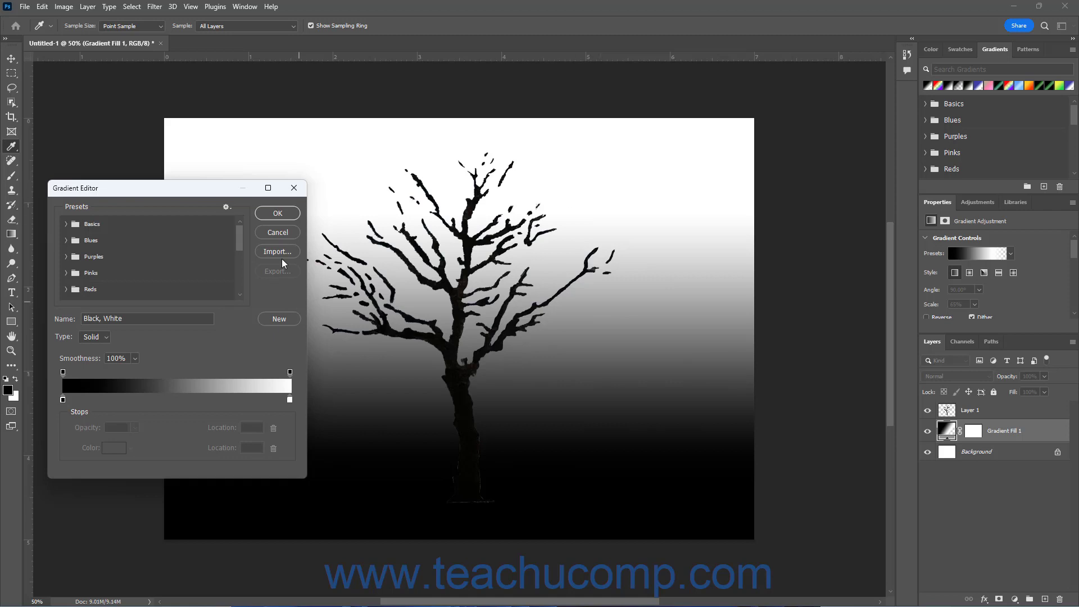
left_click(285, 235)
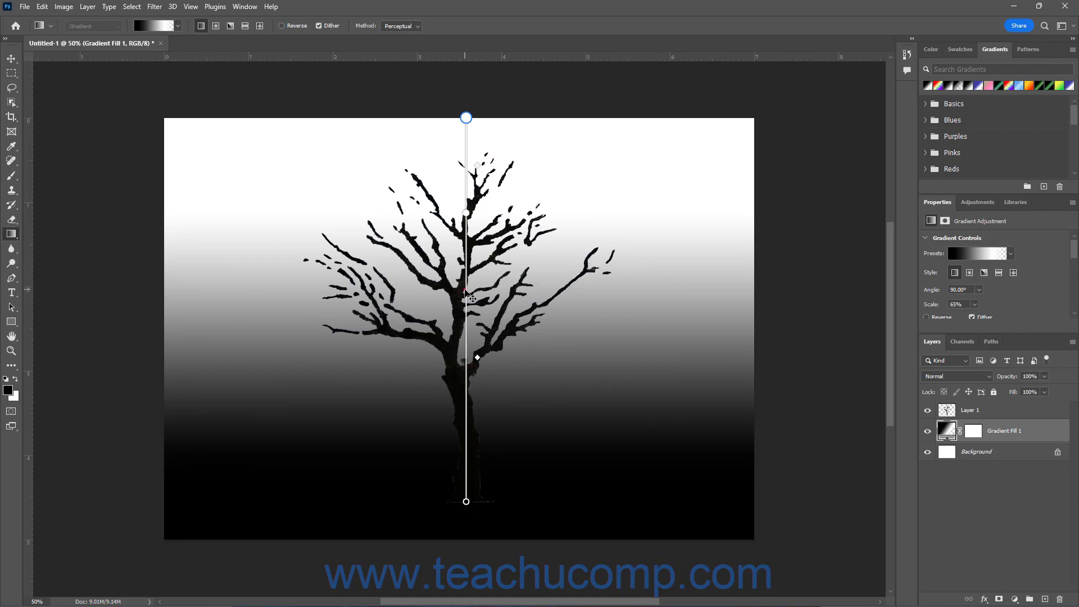
Move the whole on-canvas gradient line to the left of the tree and back over the trunk.
left_click_drag(466, 292, 369, 289)
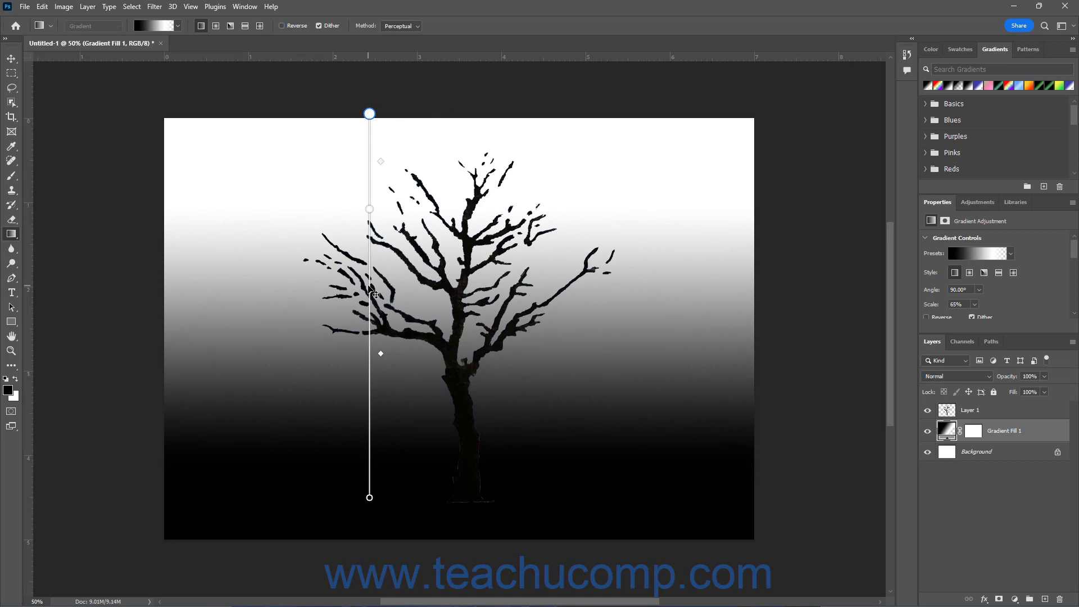
left_click_drag(369, 289, 474, 292)
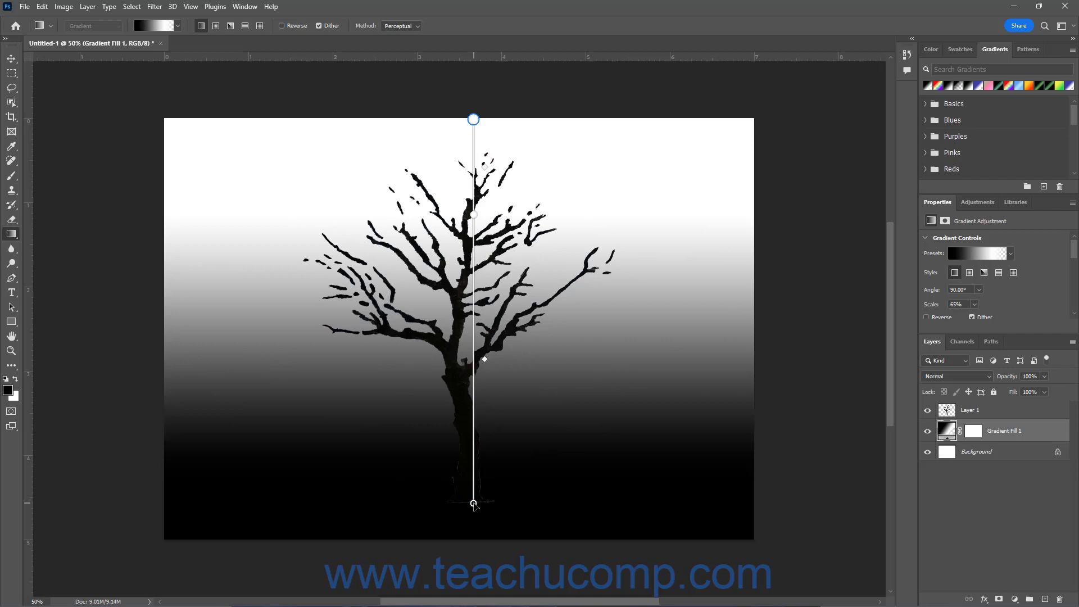
Stretch the gradient line's black end below the canvas to a scale of 79% and shift the gradient midpoint slightly toward that end.
left_click_drag(474, 504, 473, 540)
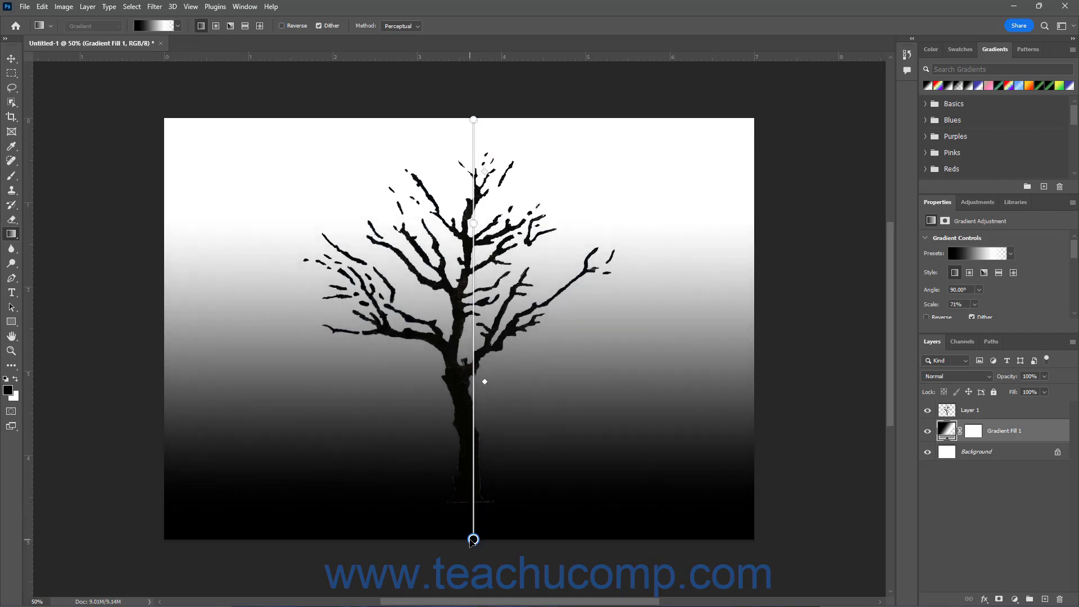
left_click_drag(474, 539, 471, 585)
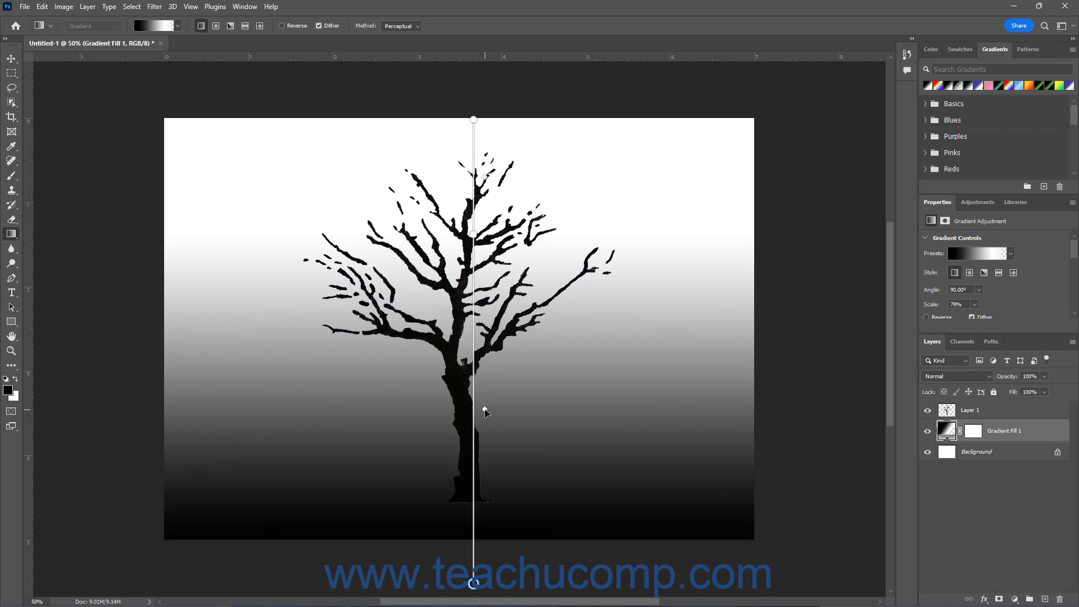
mouse_move(484, 410)
left_mouse_down()
mouse_move(495, 250)
mouse_move(493, 421)
left_mouse_up()
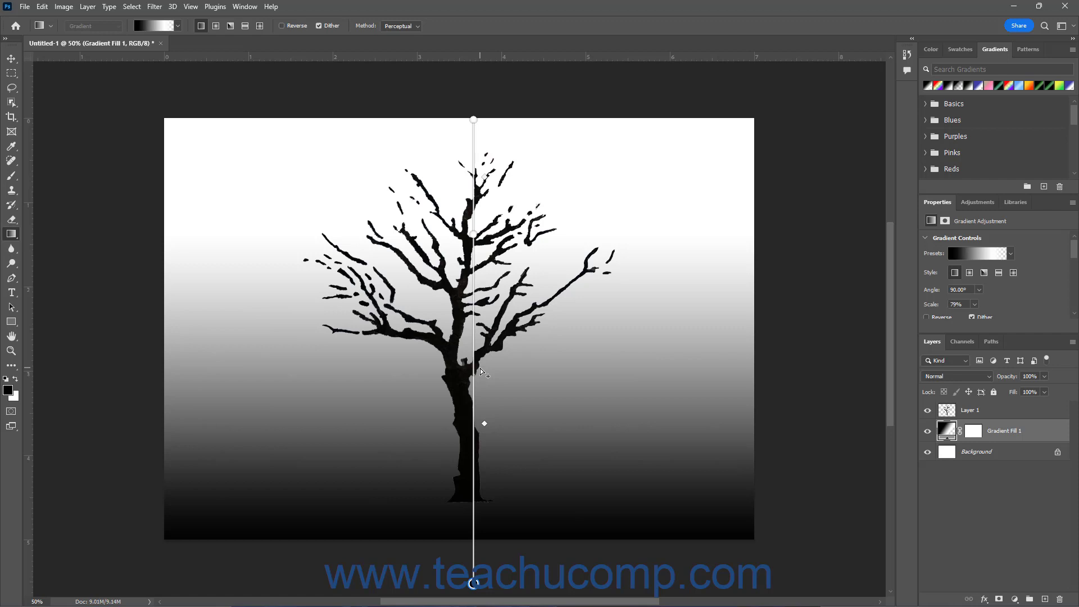
Add a colour stop in the middle of the gradient line and set its colour to 554848.
left_click(480, 301)
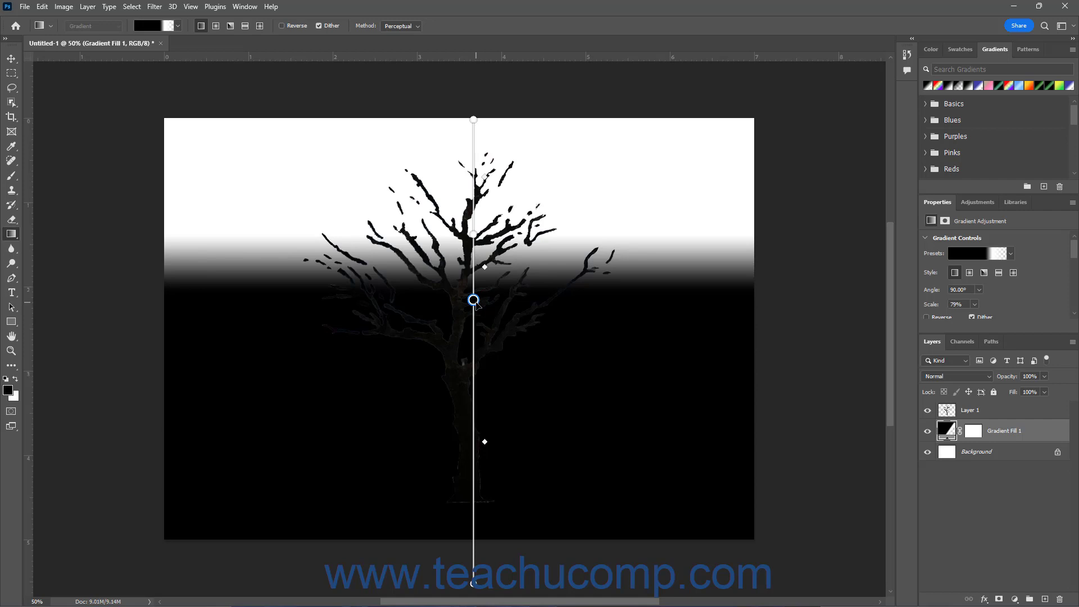
double_click(474, 300)
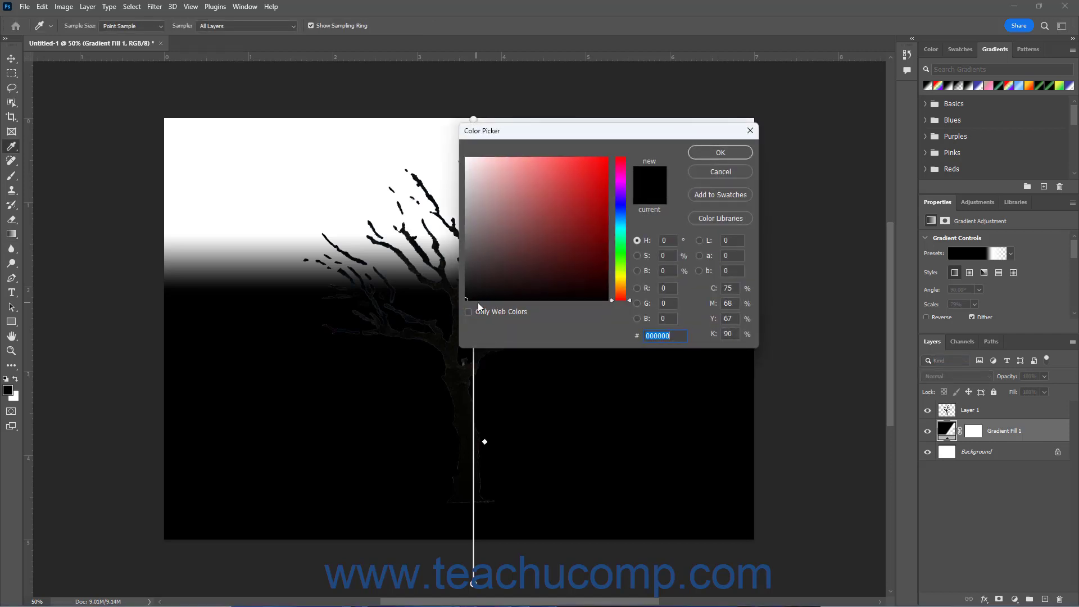
left_click_drag(493, 235, 487, 252)
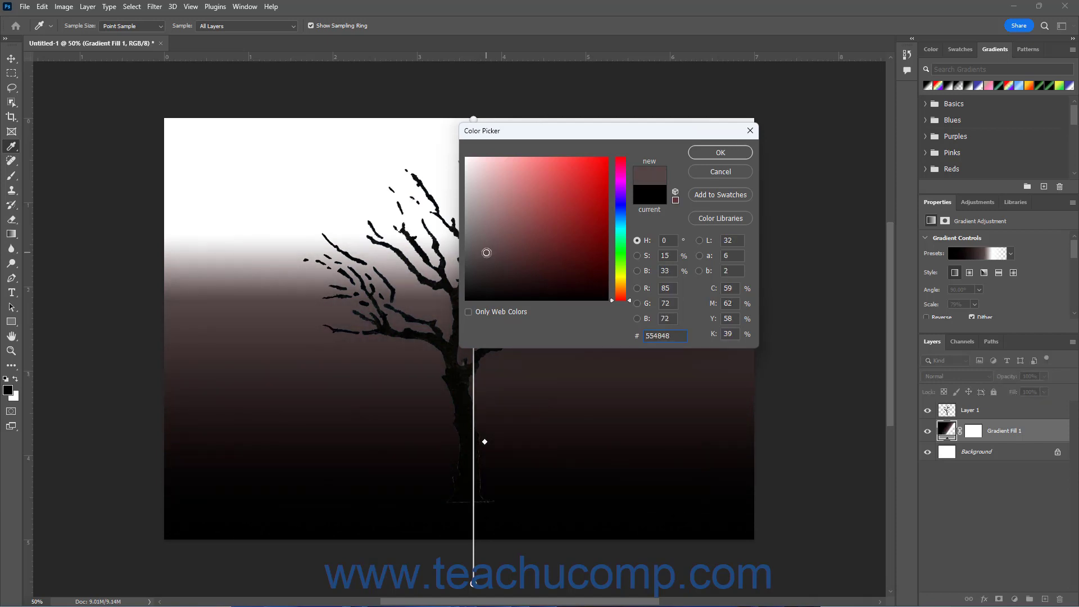
left_click(696, 153)
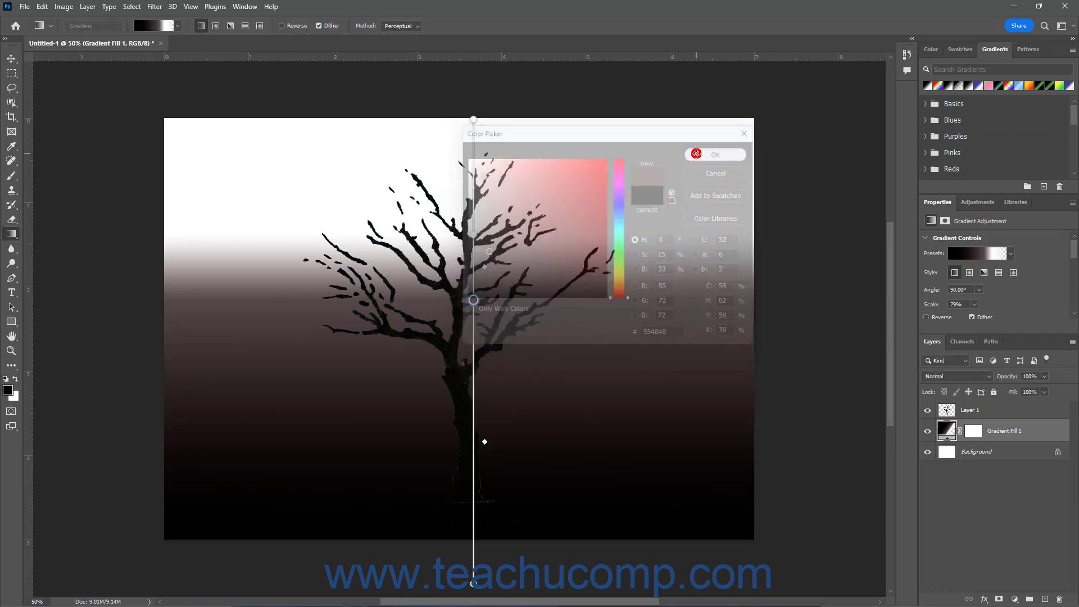
Nudge the upper gradient midpoint toward the white end and move the brownish colour stop down the line to the lower trunk.
mouse_move(485, 266)
left_mouse_down()
mouse_move(485, 236)
mouse_move(484, 259)
left_mouse_up()
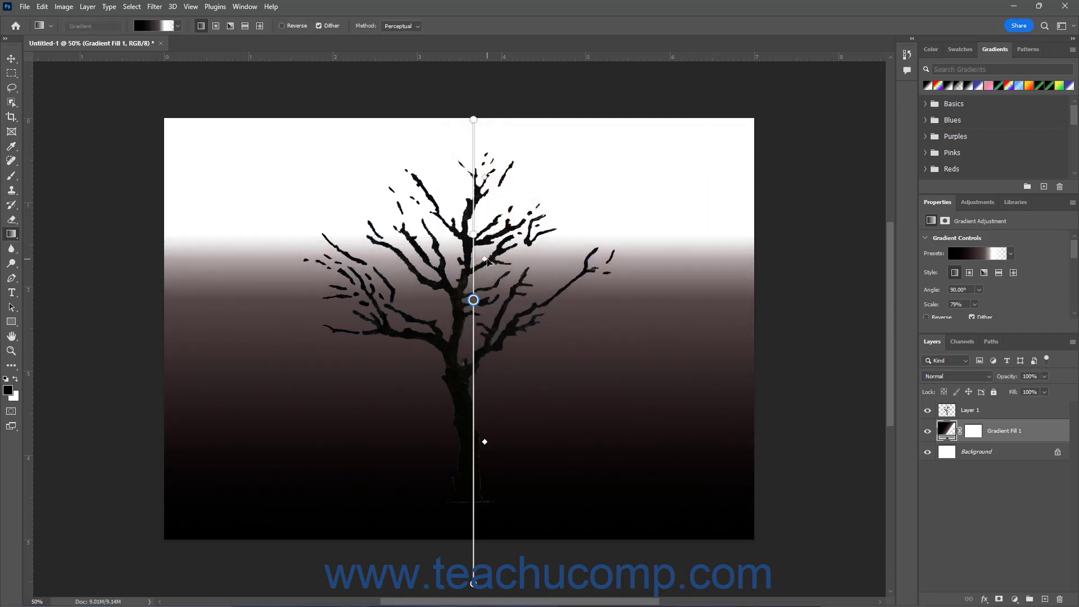
left_click_drag(474, 300, 473, 415)
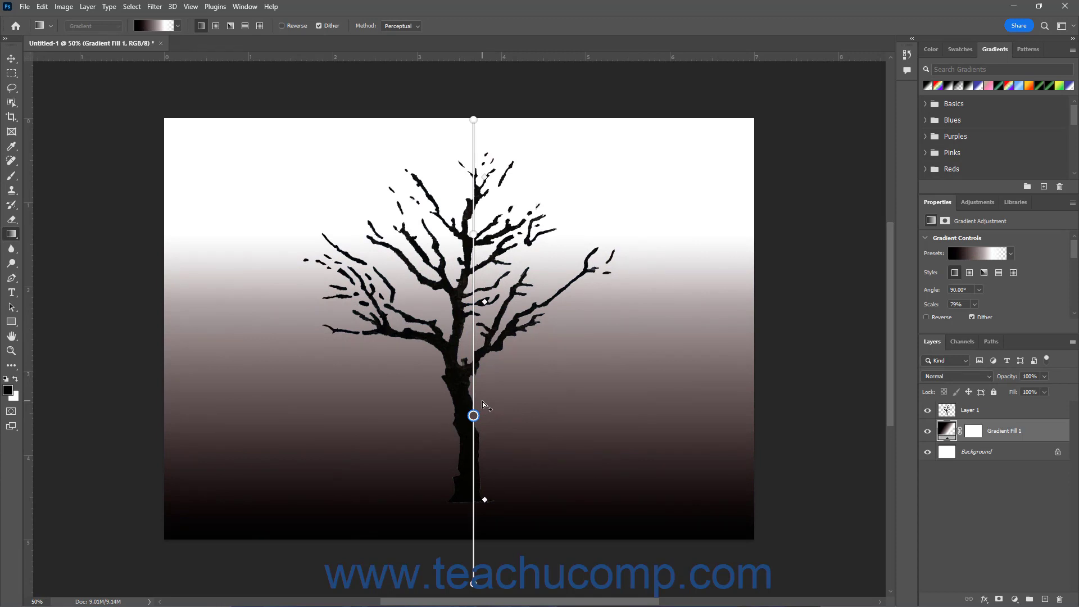
left_click(927, 207)
left_click(245, 6)
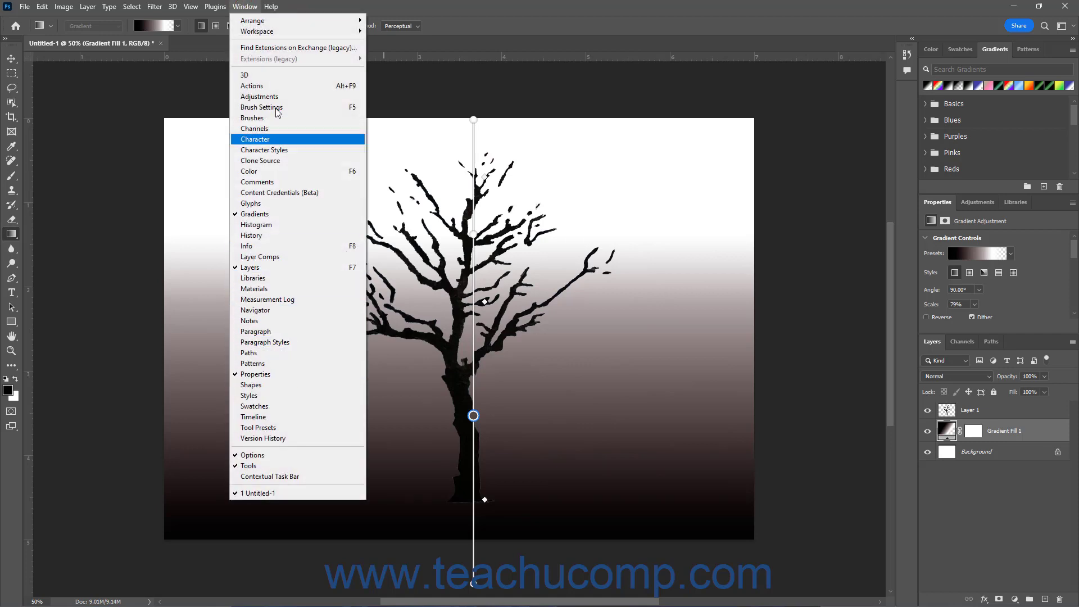
left_click(255, 10)
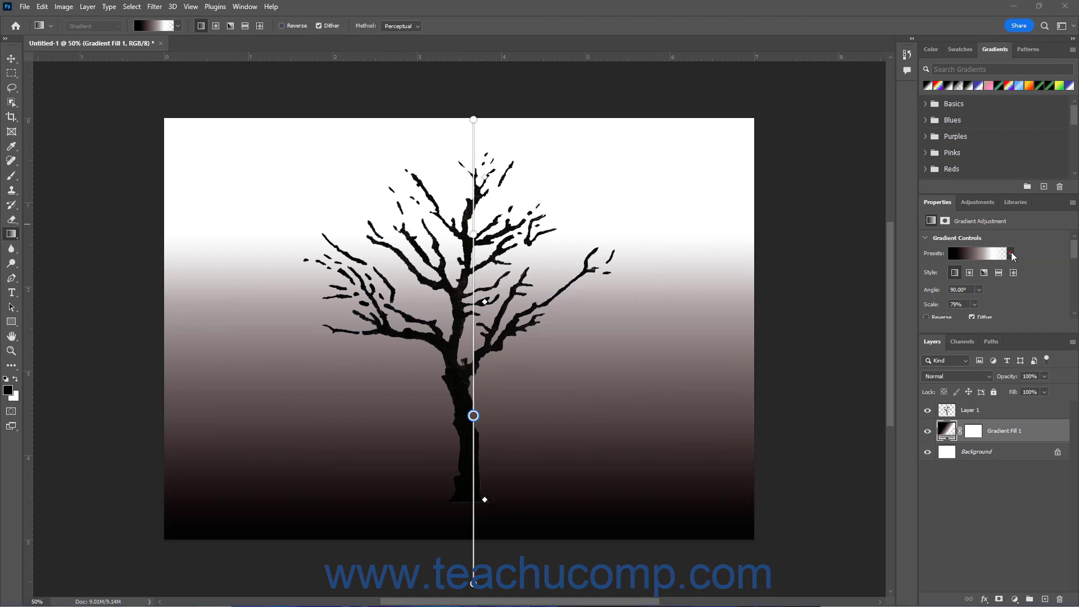
Apply the black, dark red and white gradient preset to the Gradient Fill 1 layer.
left_click(1014, 256)
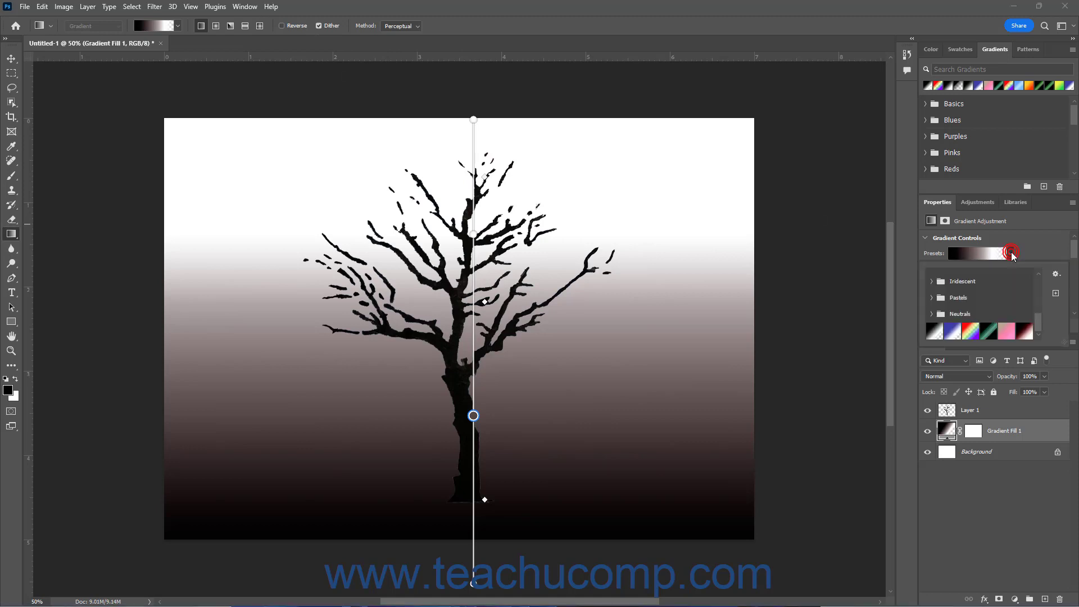
double_click(1028, 335)
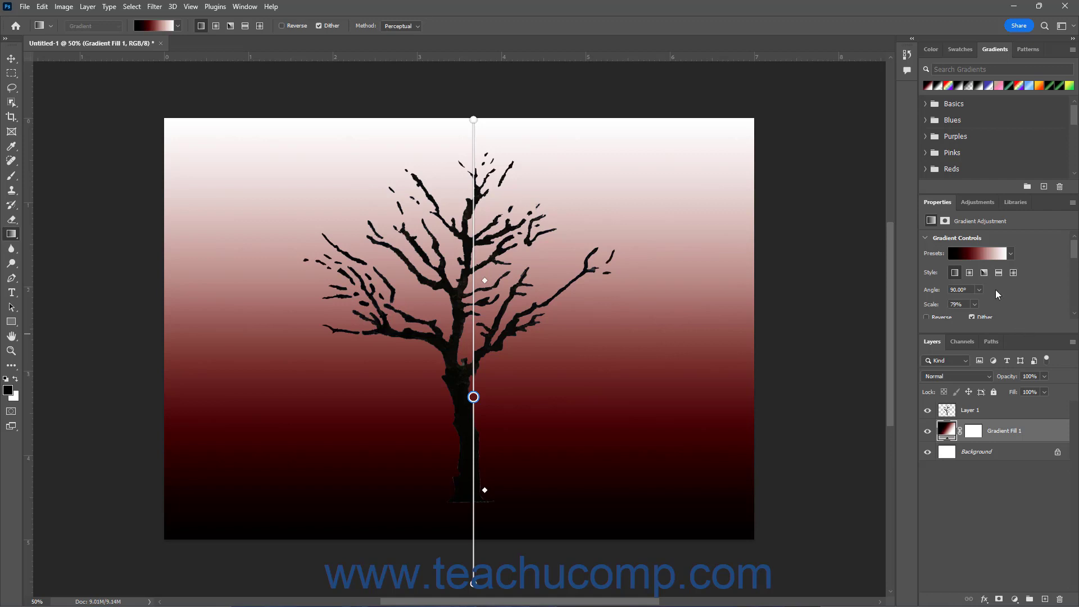
Try the Radial style and a 60° angle on the gradient fill, restoring the Linear style and the 90° angle.
left_click(972, 272)
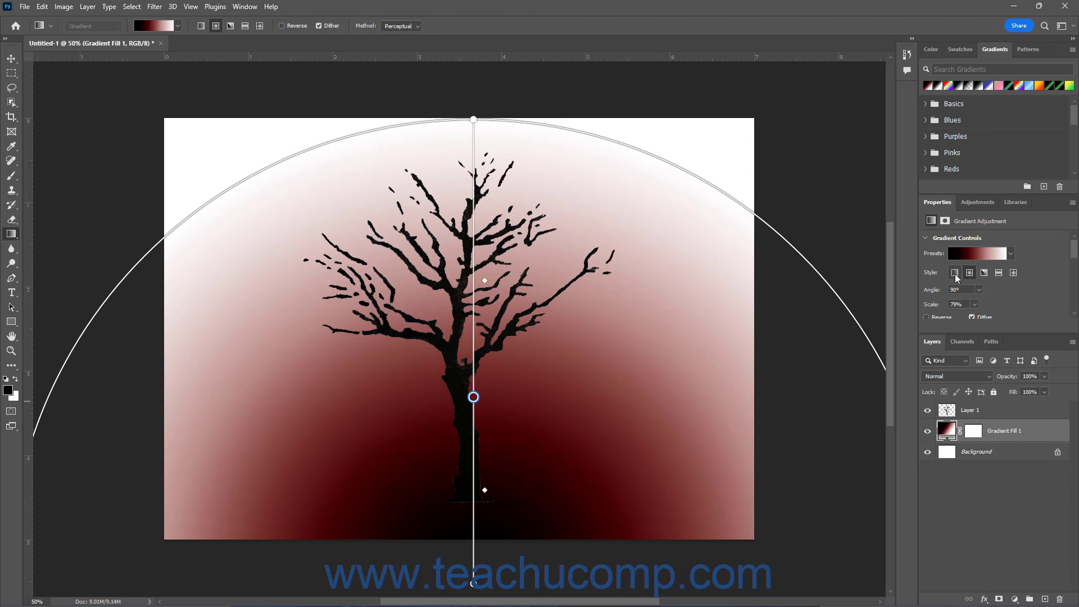
left_click(955, 273)
left_click(978, 290)
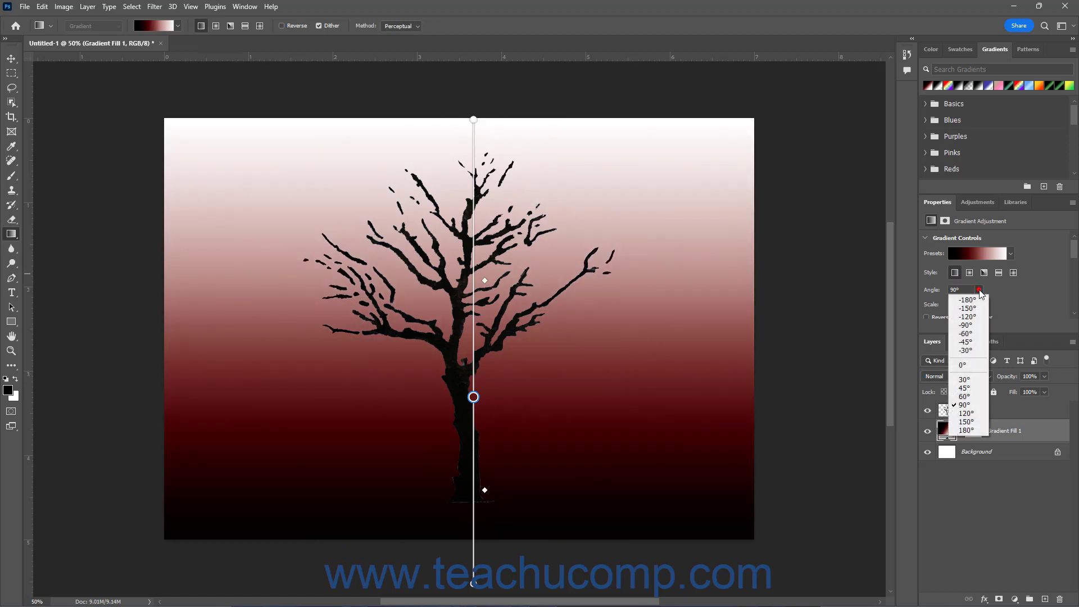
left_click(969, 394)
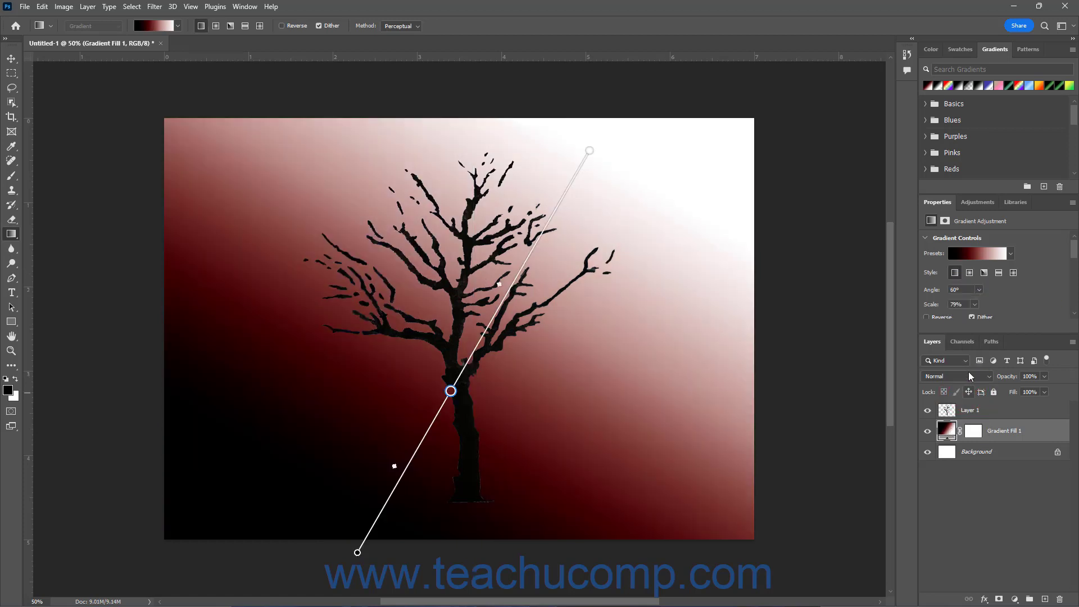
left_click(979, 290)
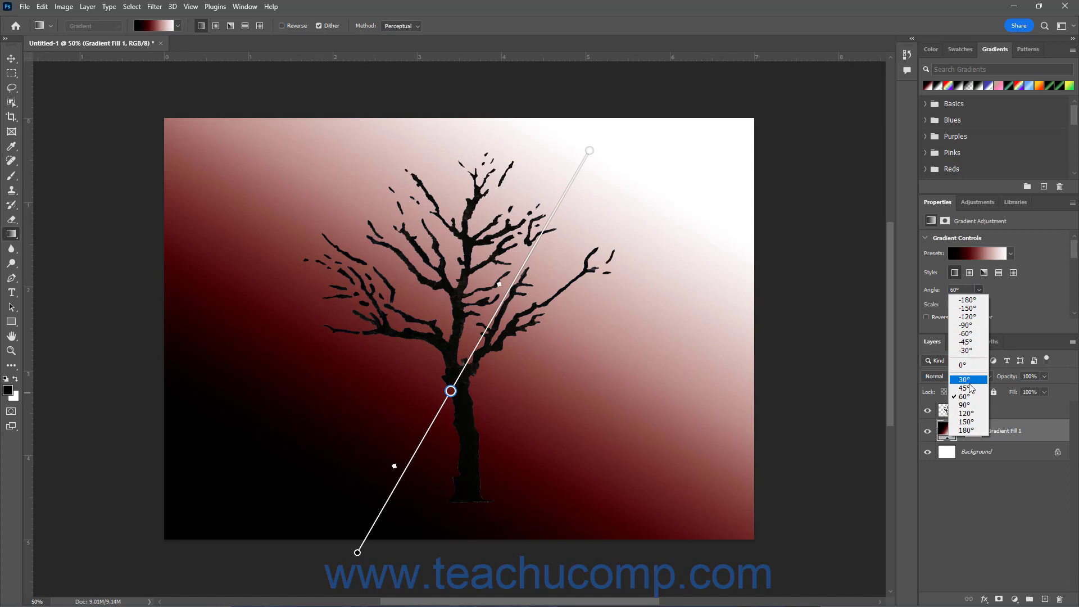
left_click(967, 403)
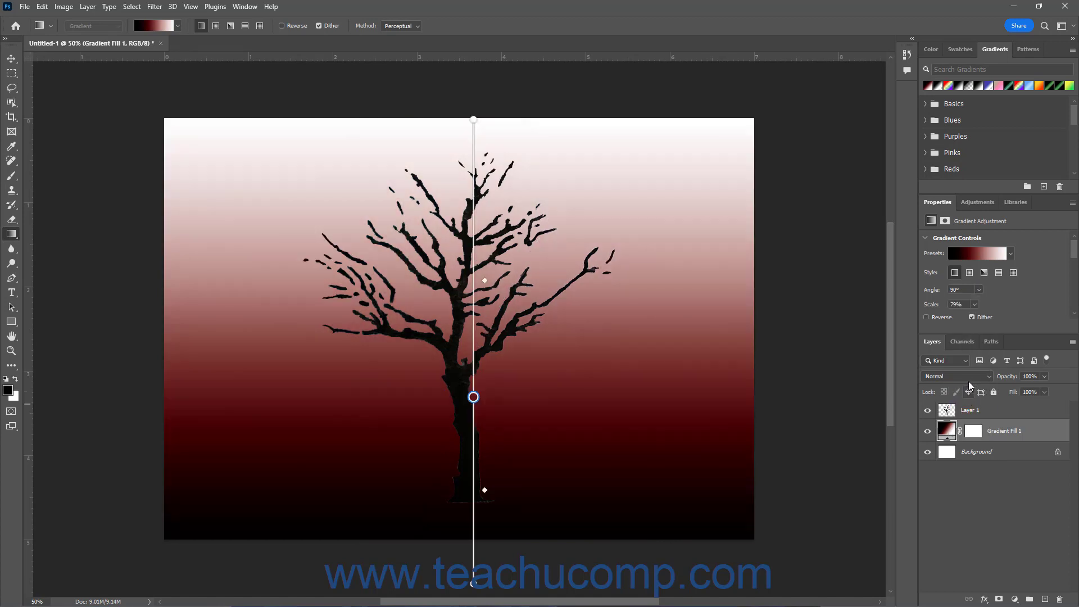
Set the gradient fill's scale to 67%.
left_click(975, 305)
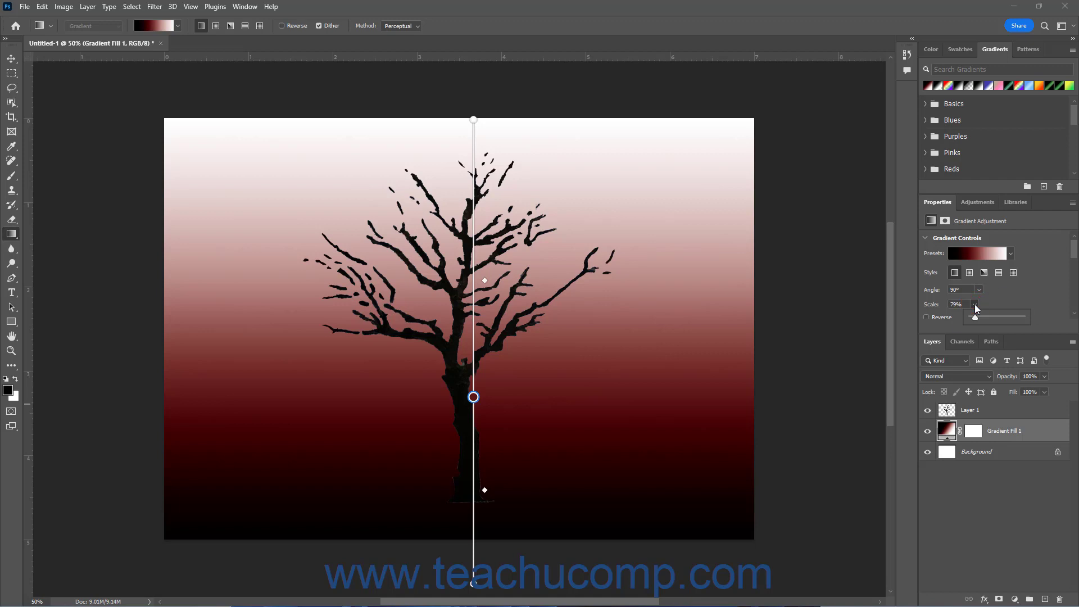
left_click_drag(975, 318, 975, 318)
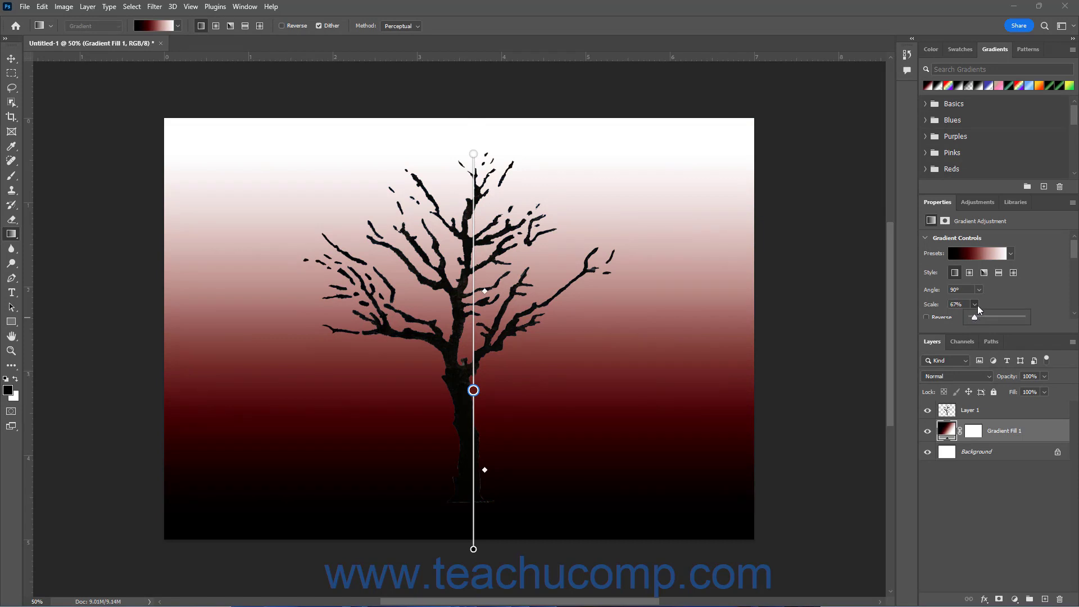
left_click(977, 306)
Try reversing the gradient and switching off dithering, restoring both options to their original states.
scroll(1061, 256, "down", 2)
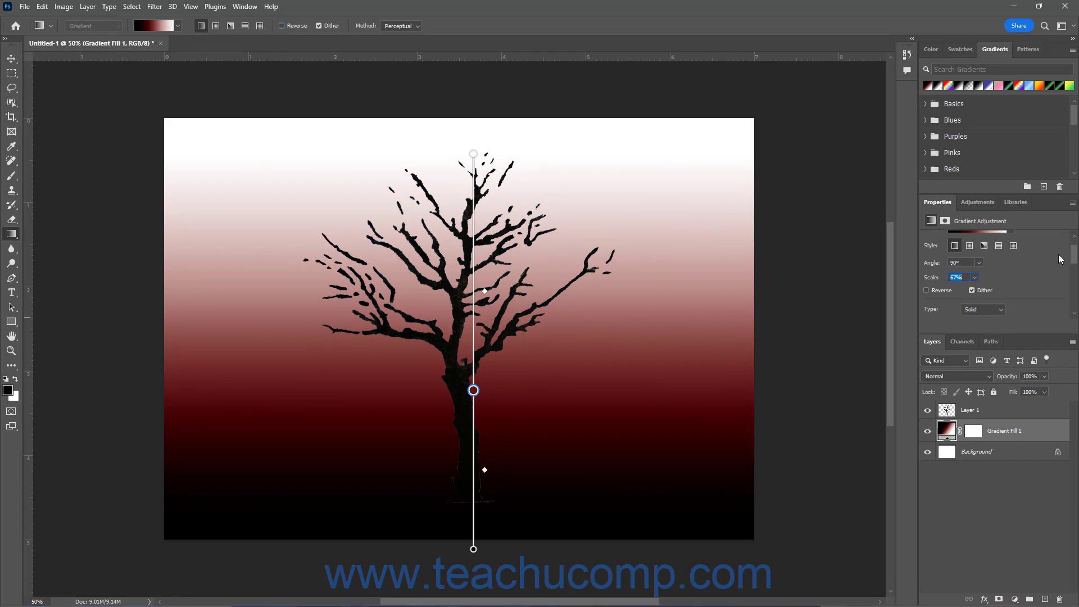
scroll(1061, 259, "down", 2)
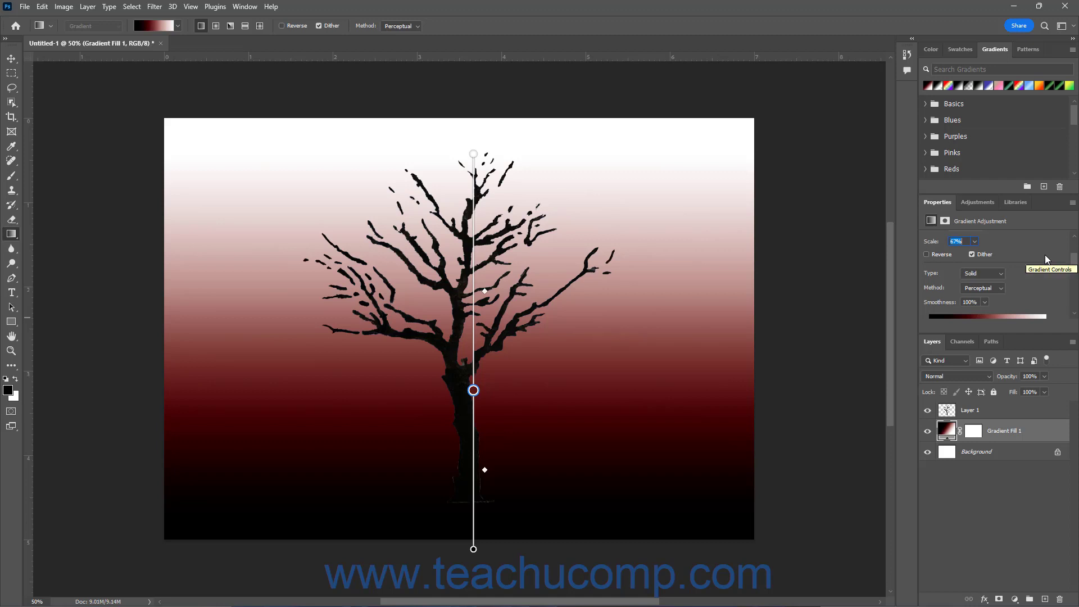
left_click(942, 258)
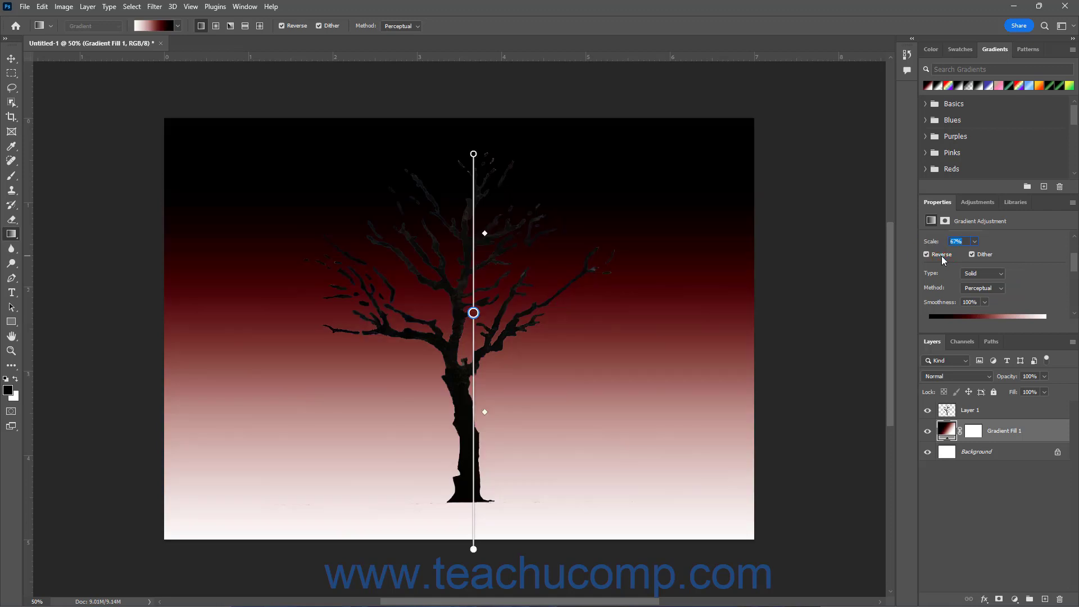
left_click(942, 257)
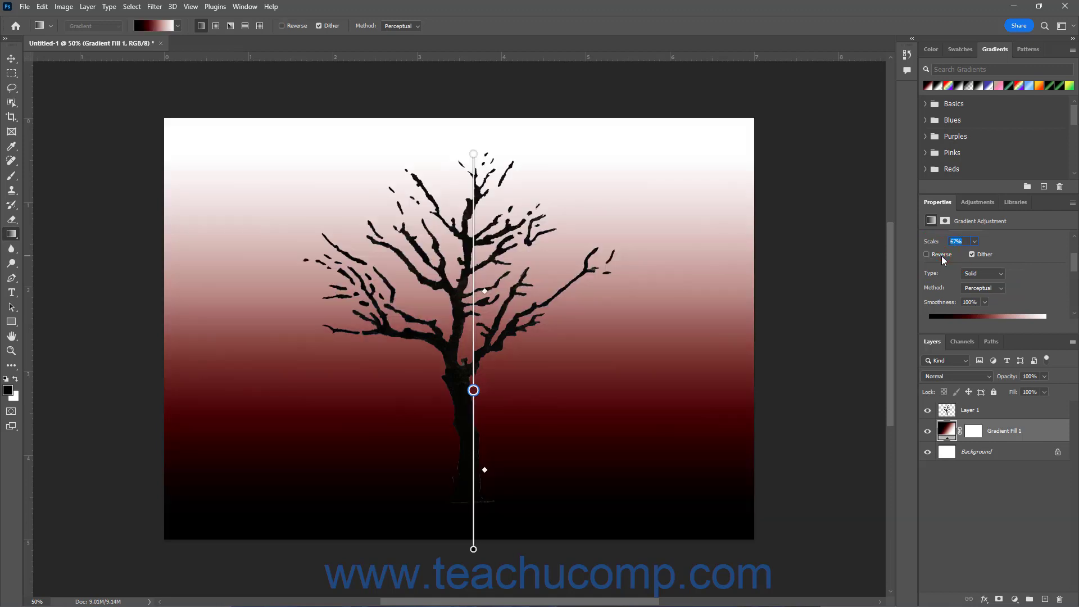
left_click(979, 256)
left_click(978, 256)
Change the gradient type to Noise and back to Solid.
scroll(1035, 268, "down", 3)
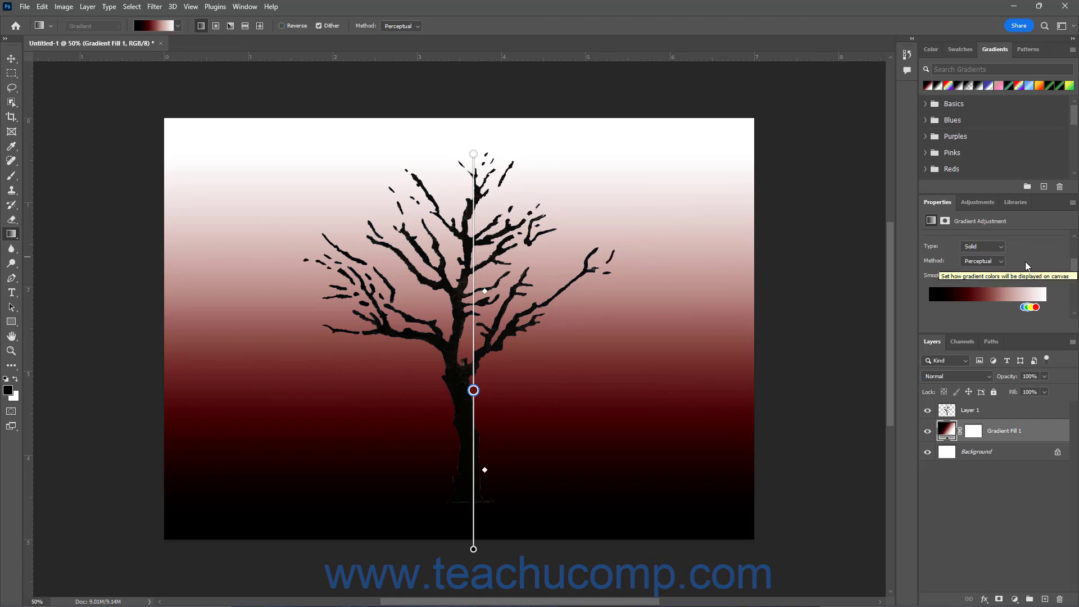
left_click(1001, 247)
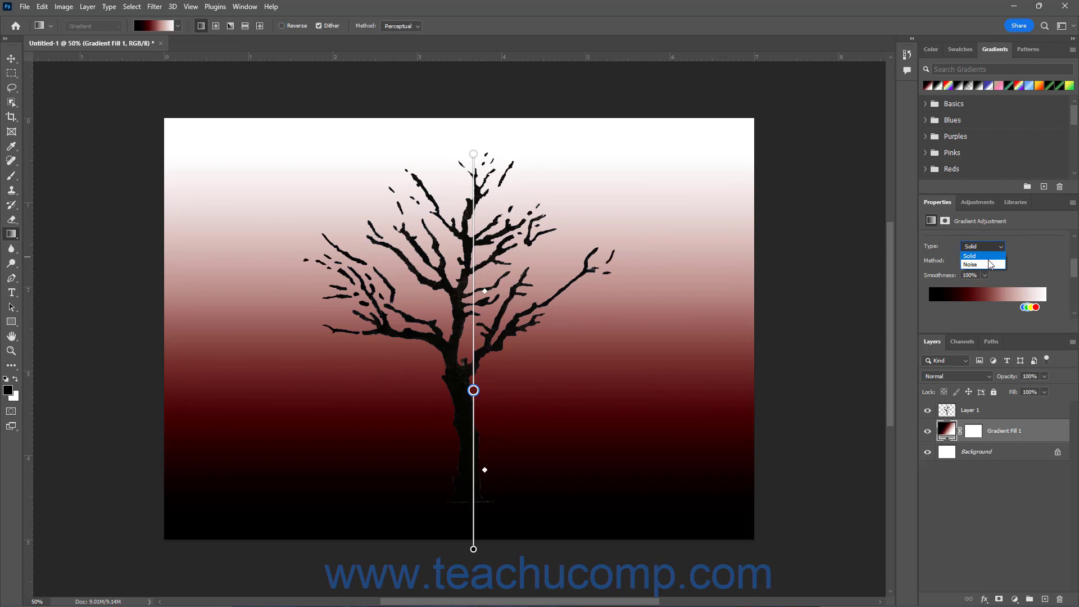
left_click(990, 265)
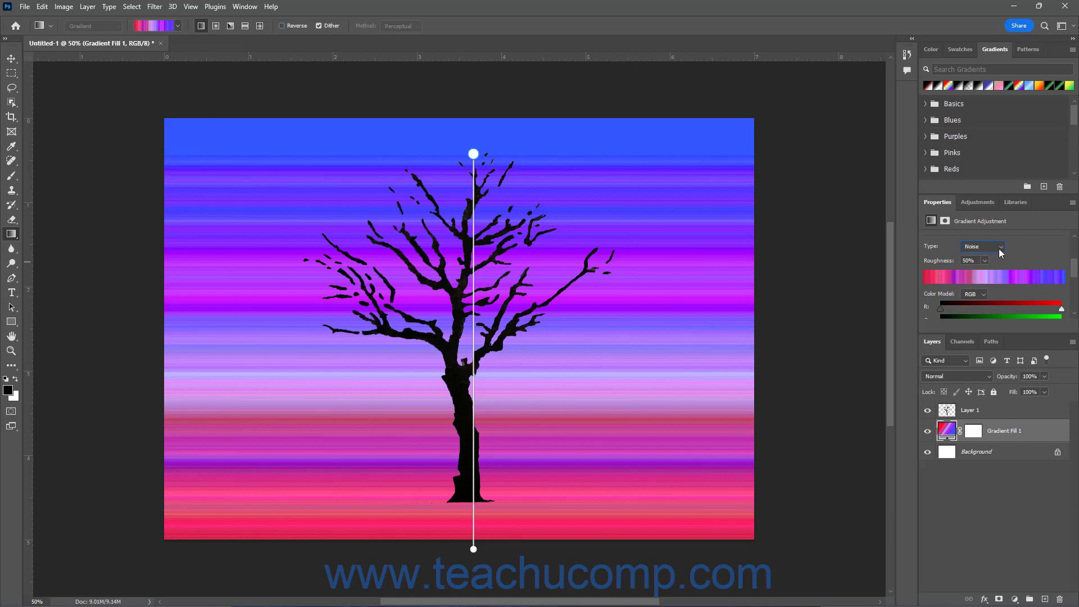
left_click(1000, 246)
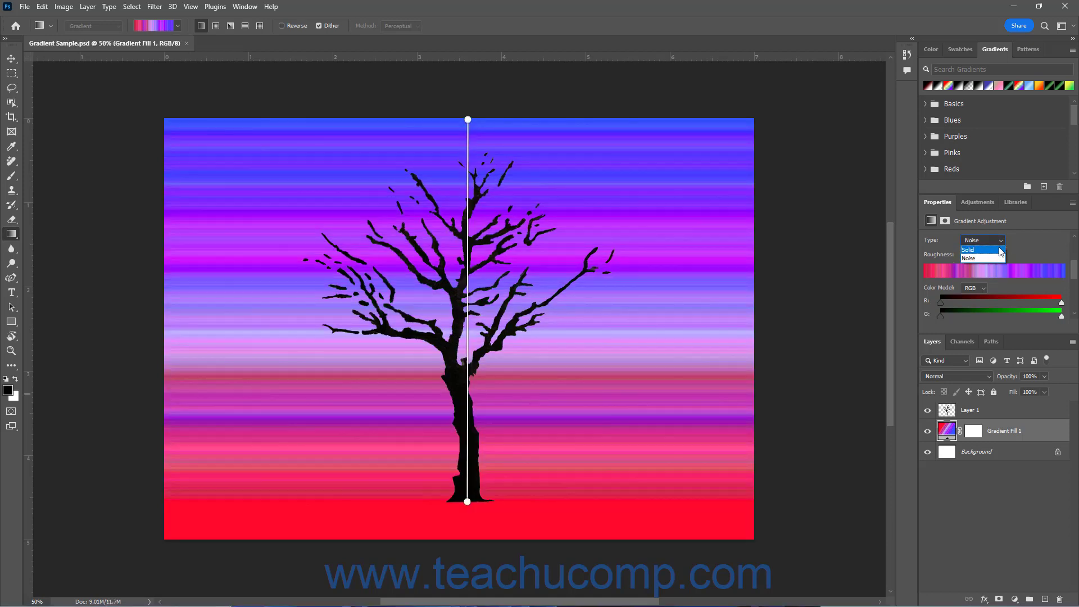
left_click(1000, 250)
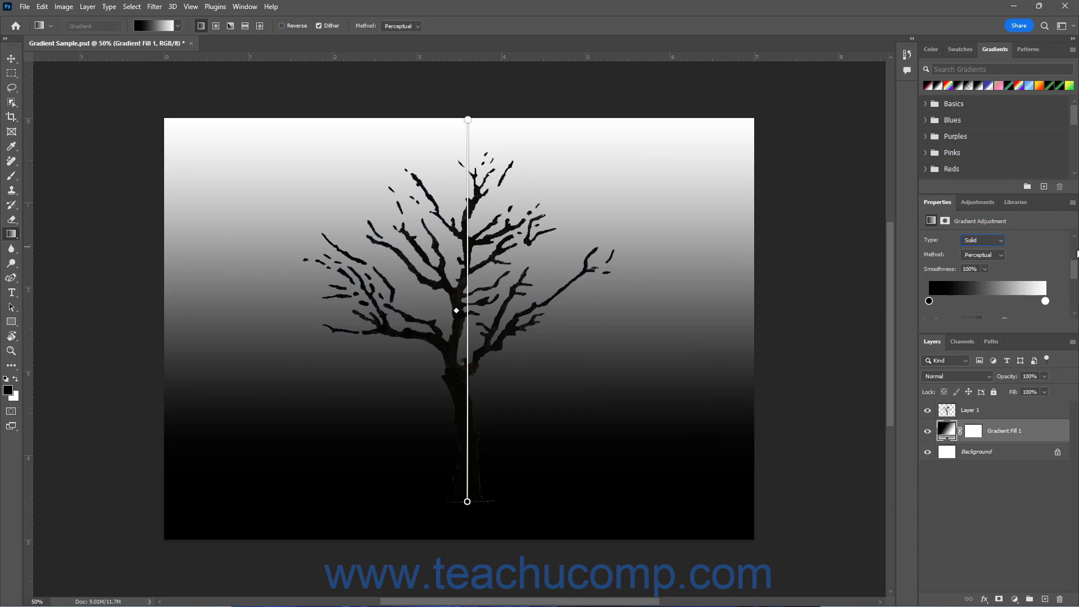
mouse_move(1074, 268)
left_mouse_down()
mouse_move(1075, 304)
mouse_move(1077, 271)
left_mouse_up()
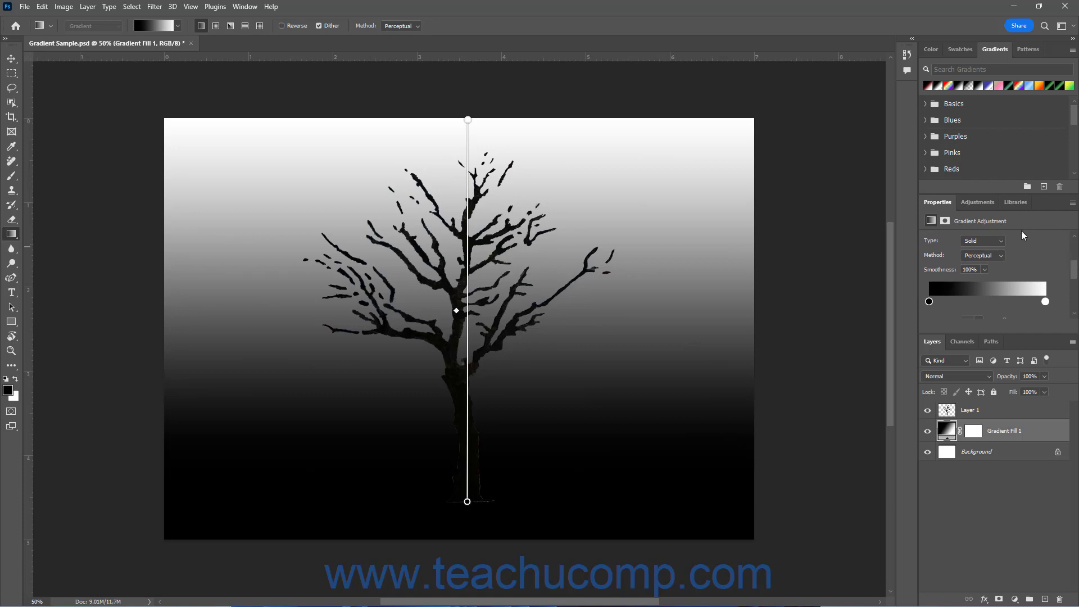
left_click(998, 243)
left_click(999, 247)
left_click(1002, 256)
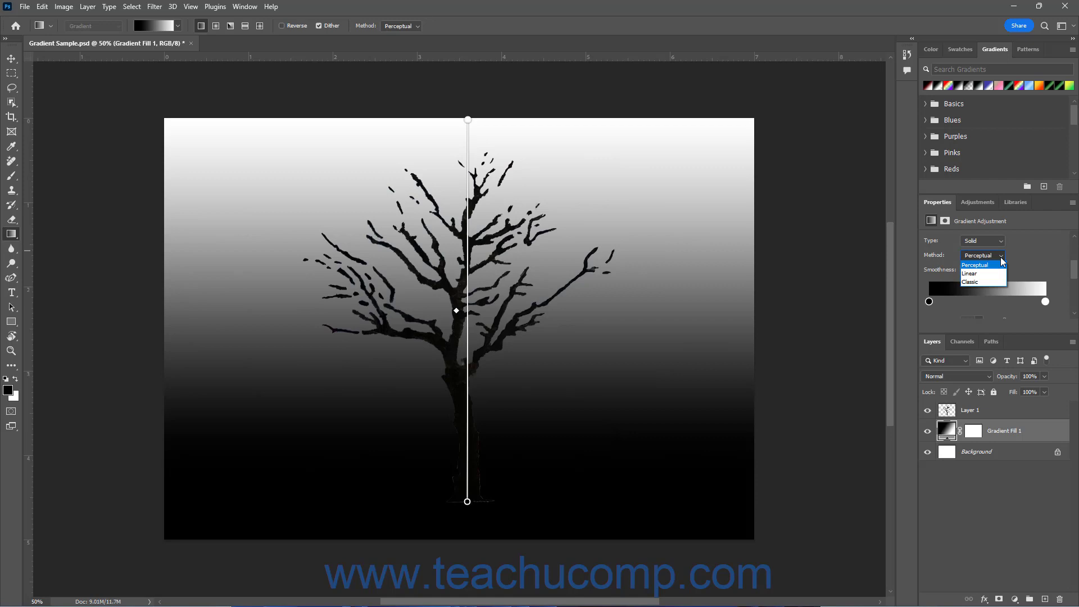
left_click(1001, 258)
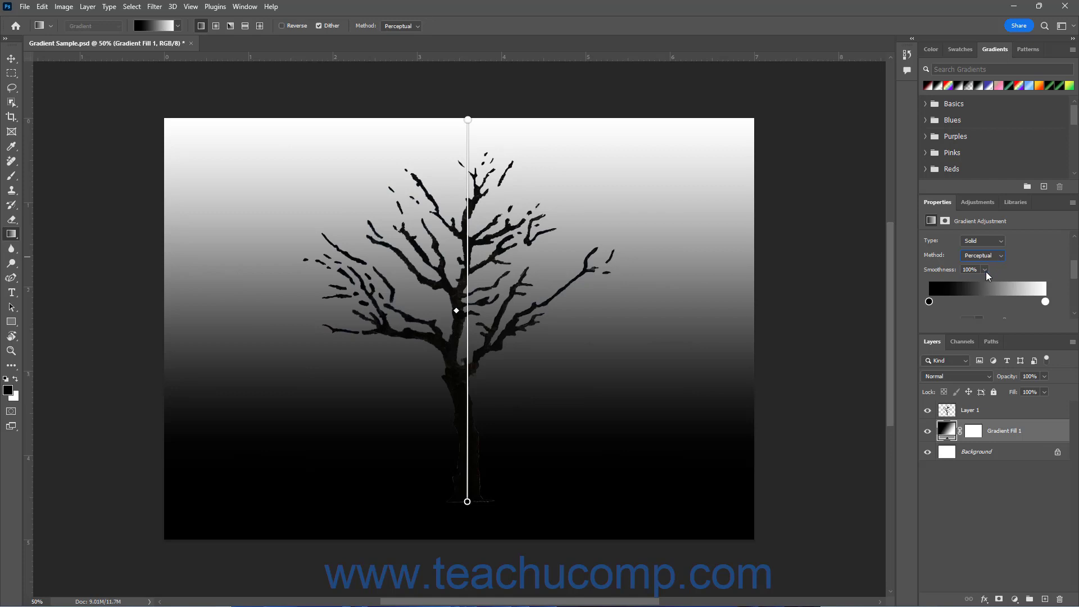
left_click(986, 271)
Add a colour stop at location 52 on the gradient, then add a second at location 80 and delete it.
scroll(1074, 271, "down", 1)
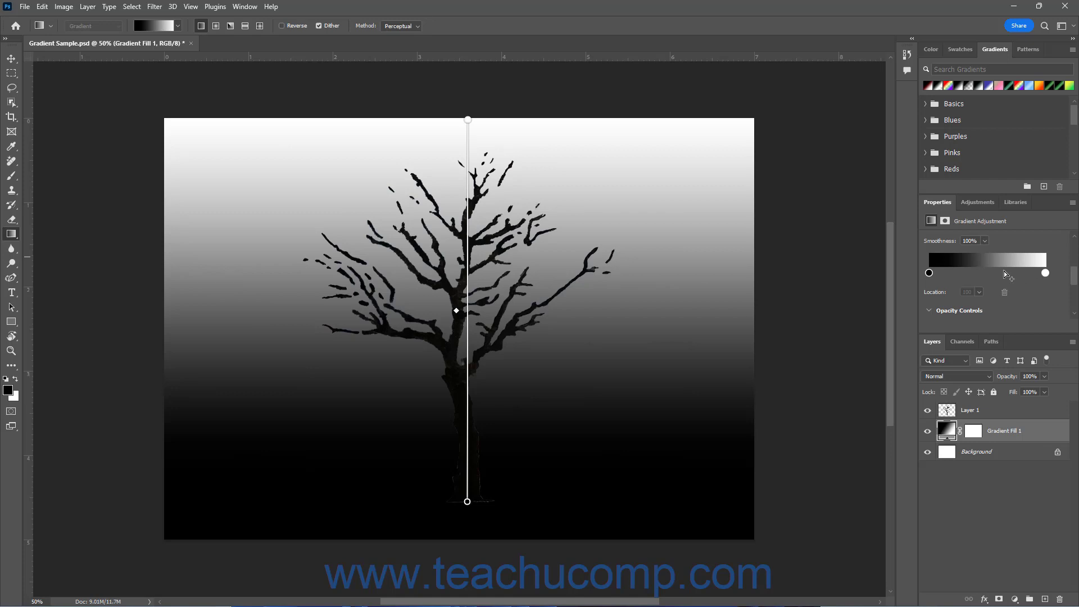
left_click(990, 272)
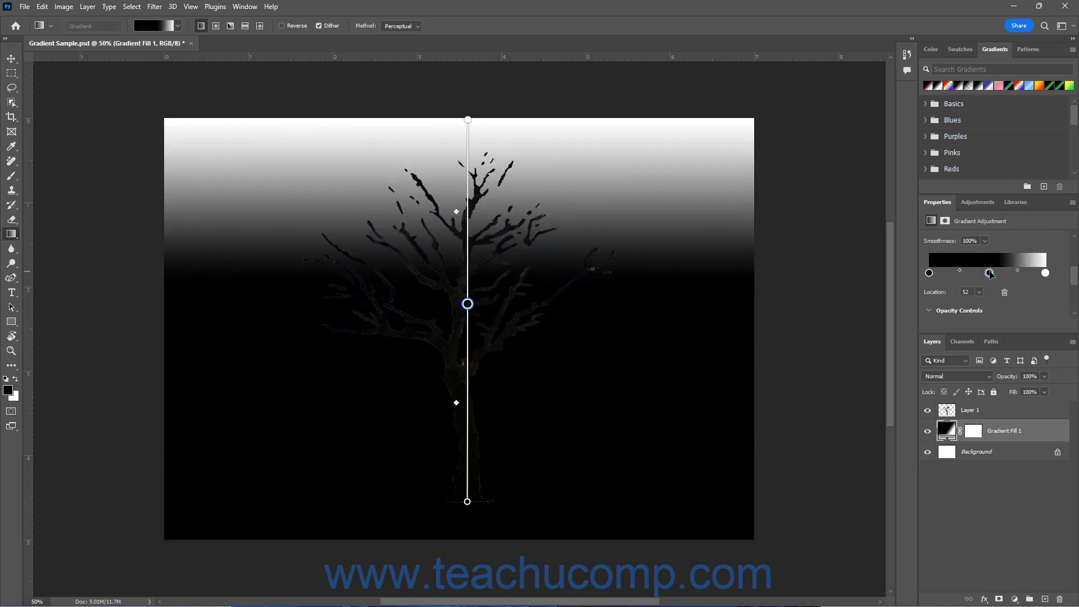
left_click(1022, 274)
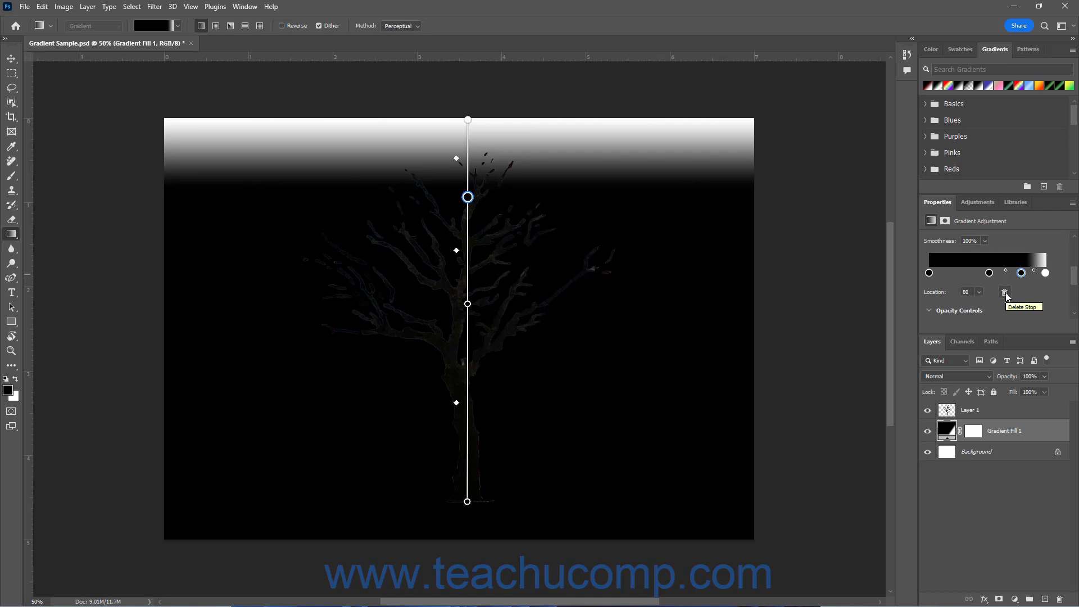
left_click(1005, 292)
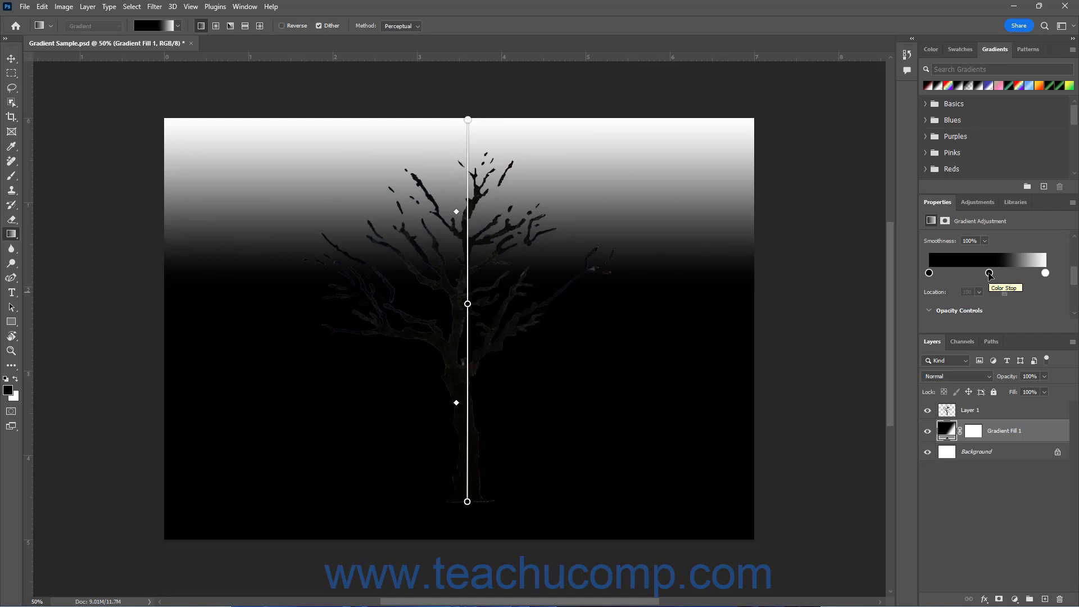
Set the middle colour stop to the muted reddish brown #816666.
double_click(989, 273)
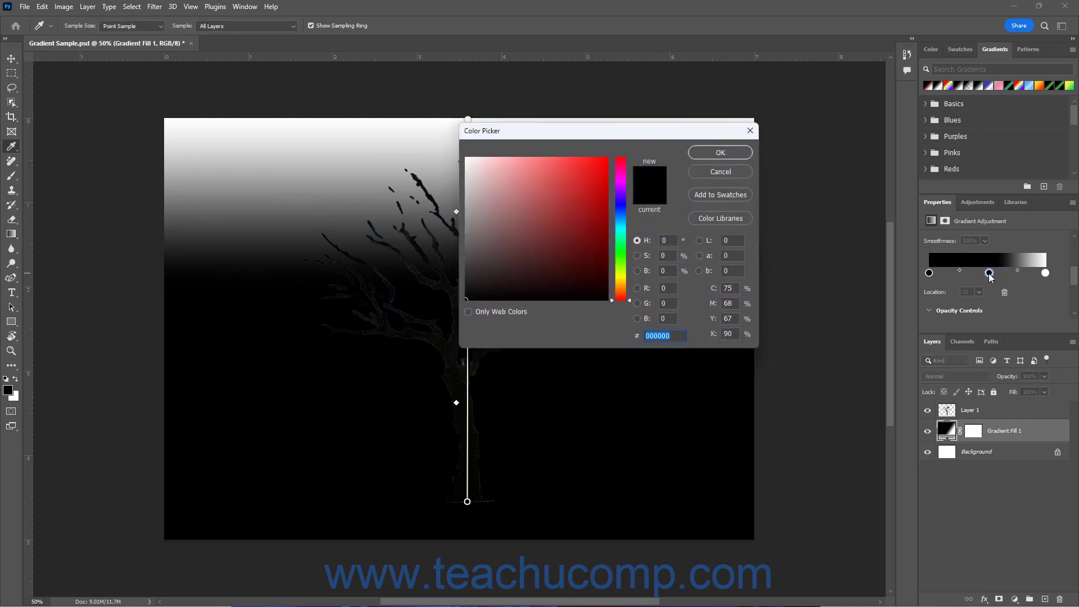
left_click(503, 236)
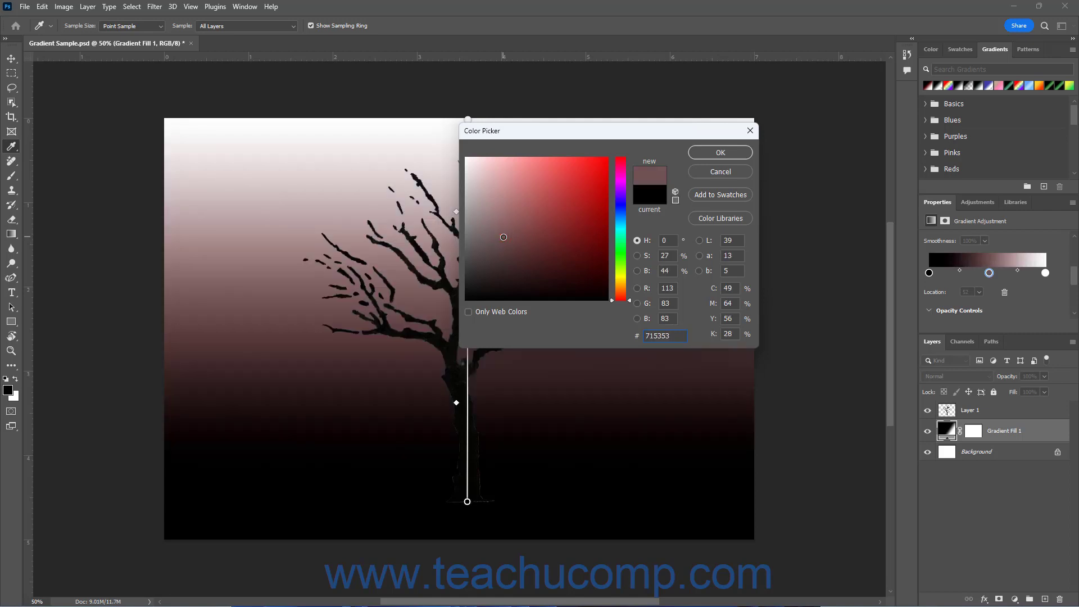
mouse_move(504, 237)
left_mouse_down()
mouse_move(504, 256)
mouse_move(497, 227)
left_mouse_up()
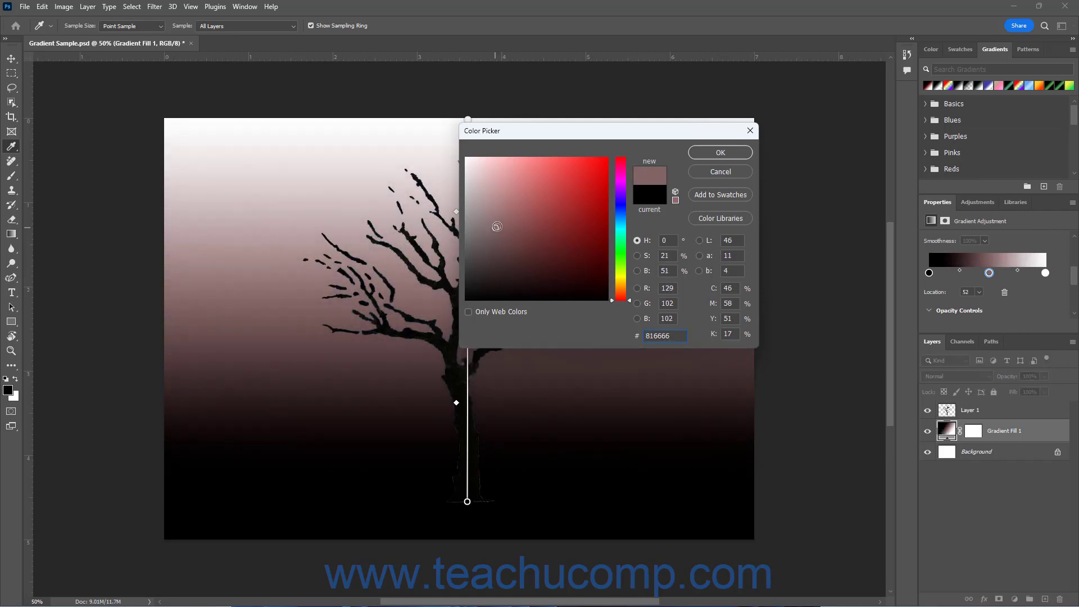
left_click(715, 152)
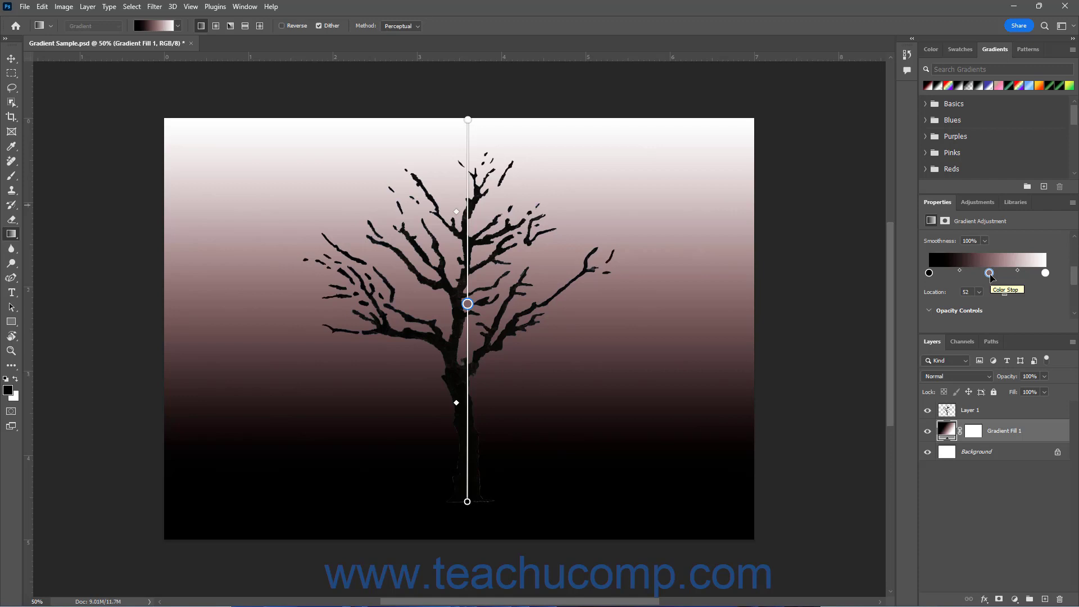
Move the middle colour stop to location 45, also trying location 40 and returning it to 45.
left_click_drag(990, 274, 983, 277)
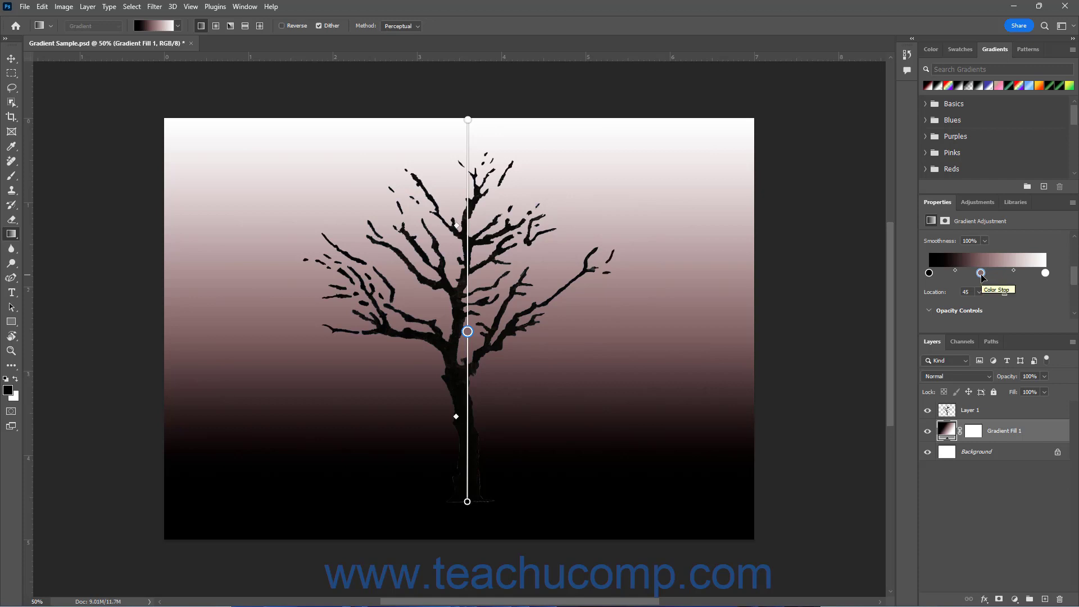
left_click(982, 274)
key("BackSpace")
type("0")
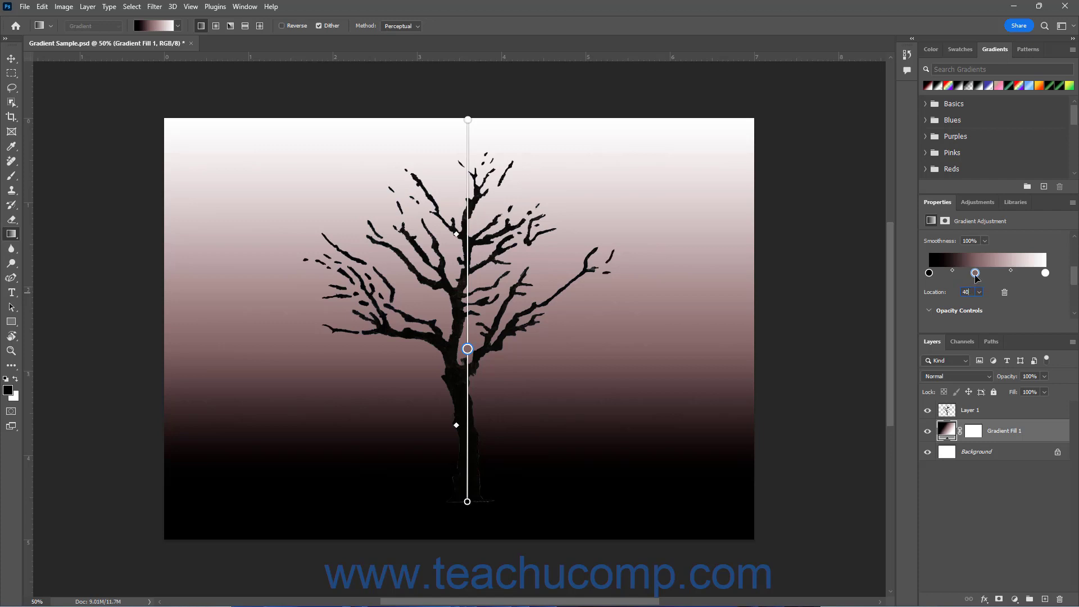
left_click_drag(975, 273, 980, 273)
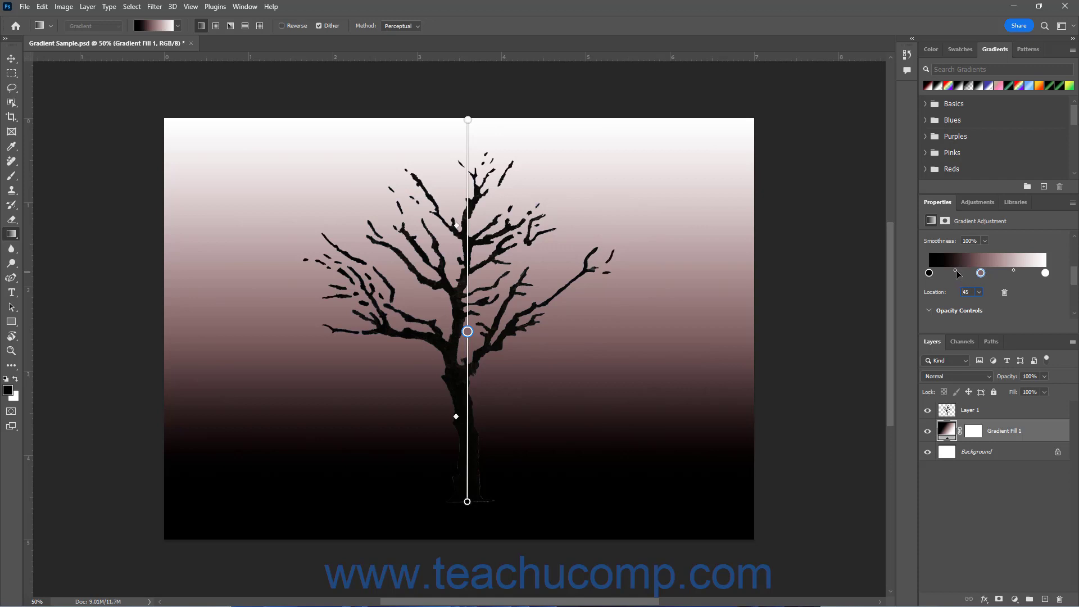
Try locations 27, 5 and 95 for the colour midpoint between the black and middle stops, returning it to 50.
left_click_drag(957, 273, 945, 274)
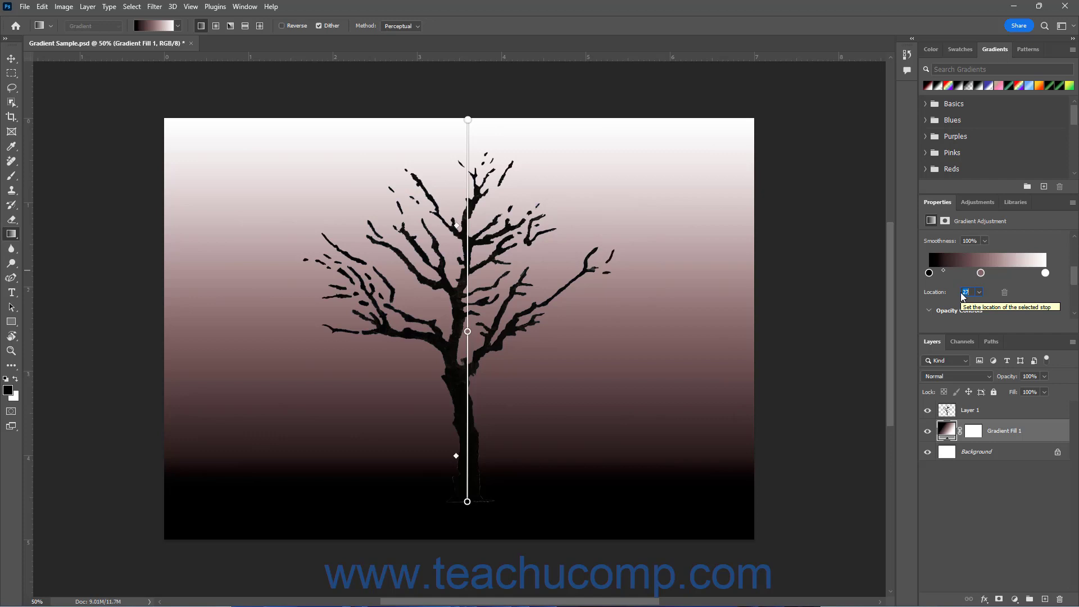
type("5")
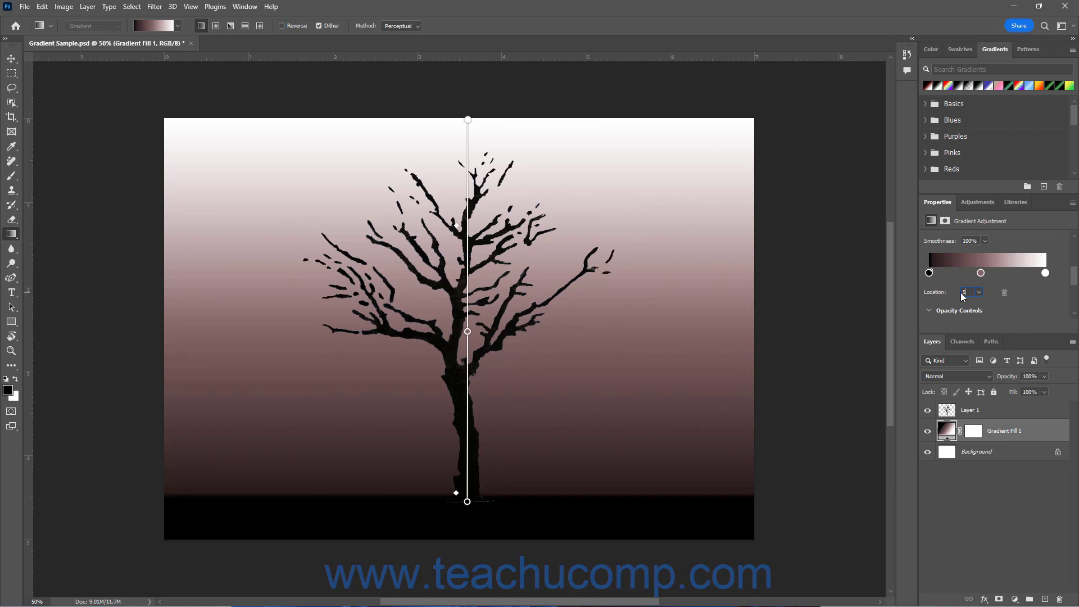
type("95")
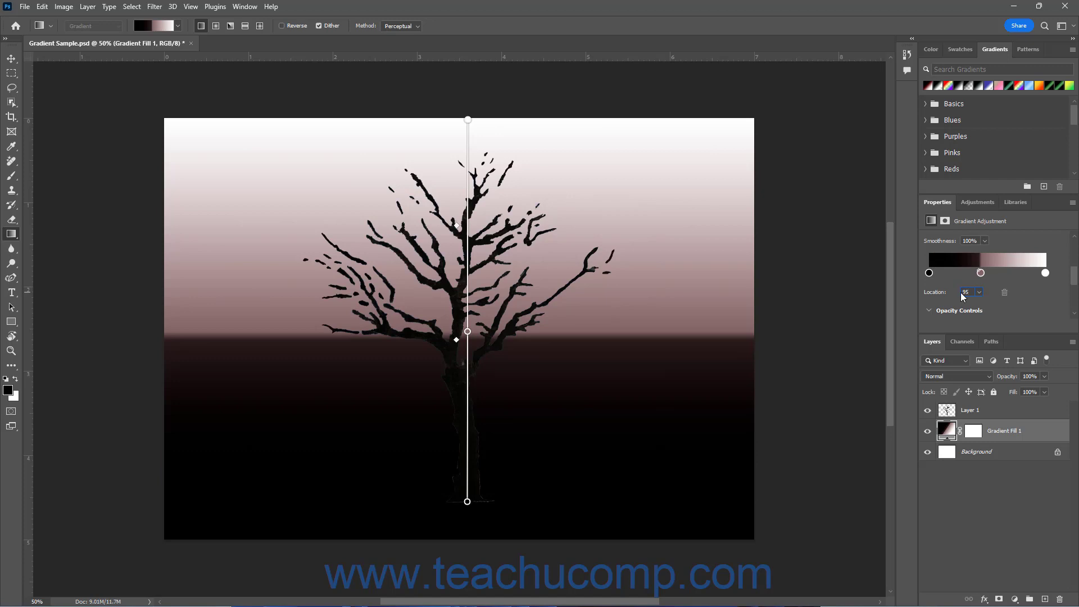
type("50")
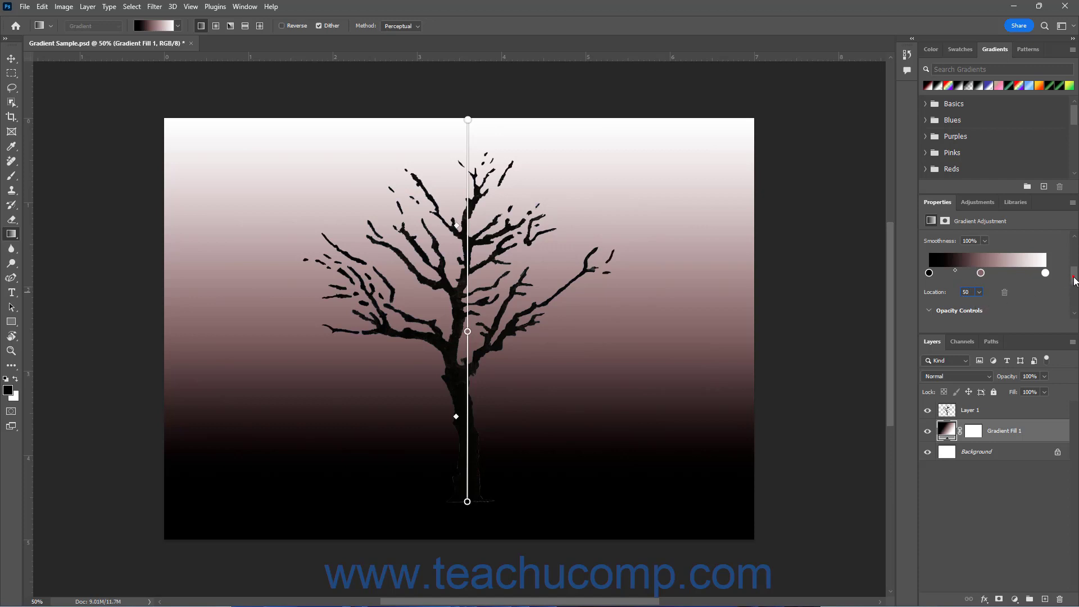
Add an opacity stop at location 80 in the opacity controls, and add another at location 31 and delete it.
left_click_drag(1073, 278, 1073, 293)
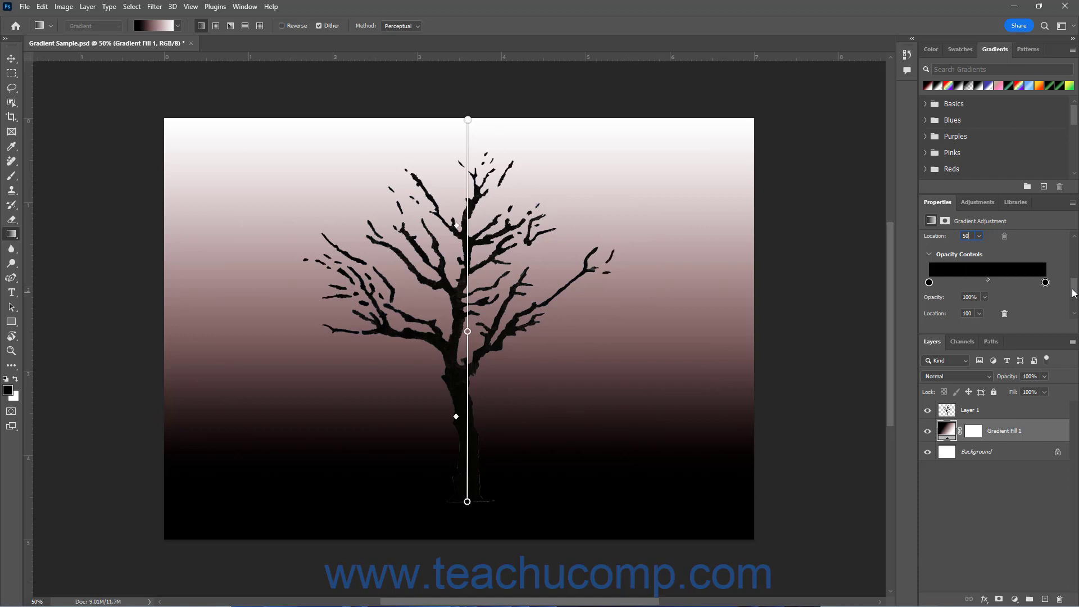
left_click_drag(1073, 292, 1074, 296)
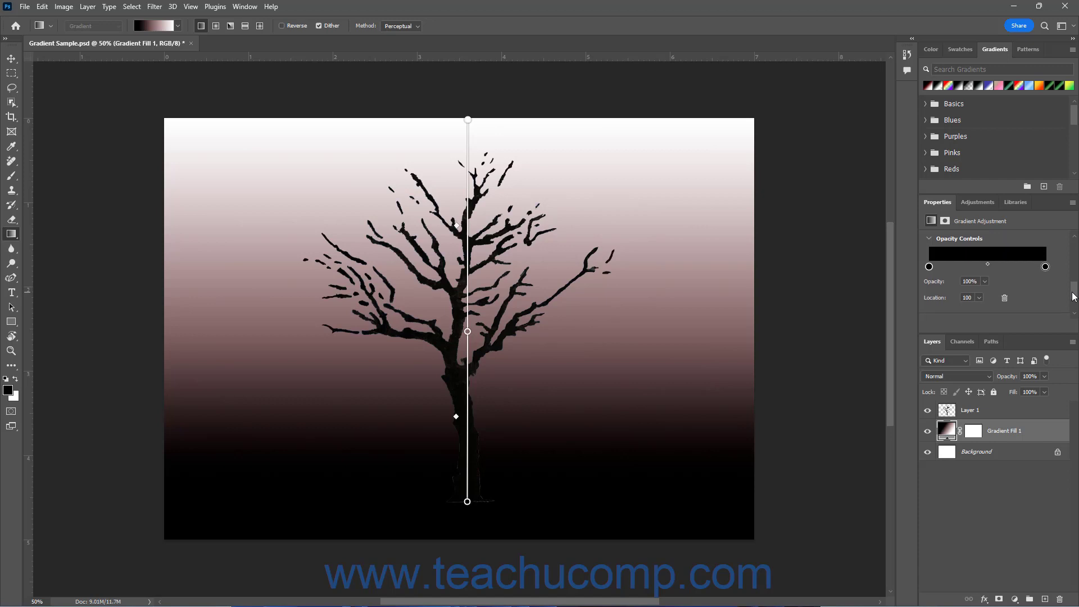
left_click(948, 239)
left_click(948, 239)
left_click(1023, 269)
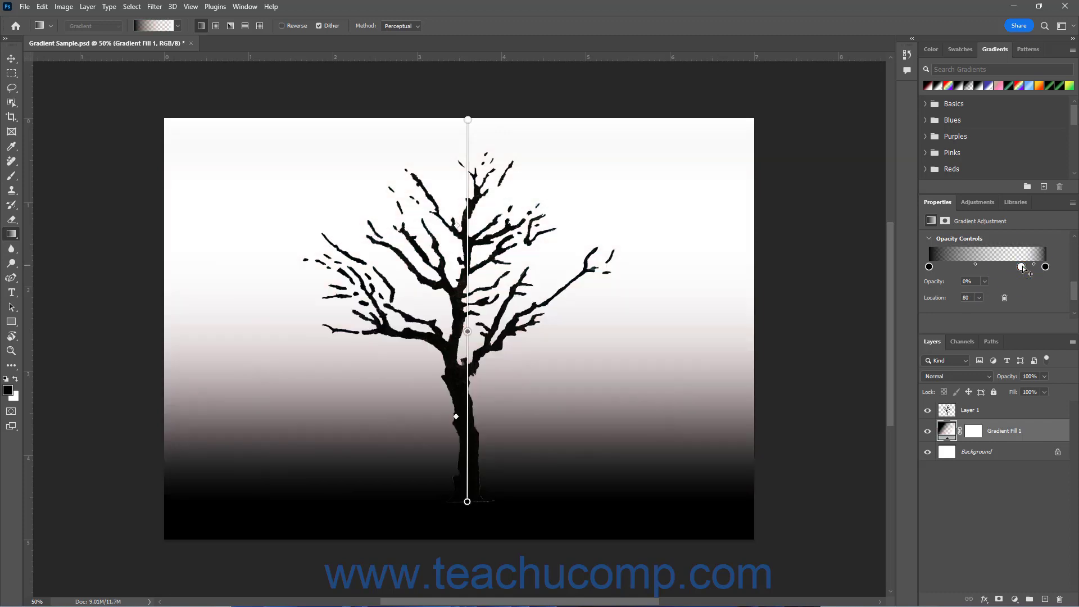
left_click_drag(1023, 268, 966, 270)
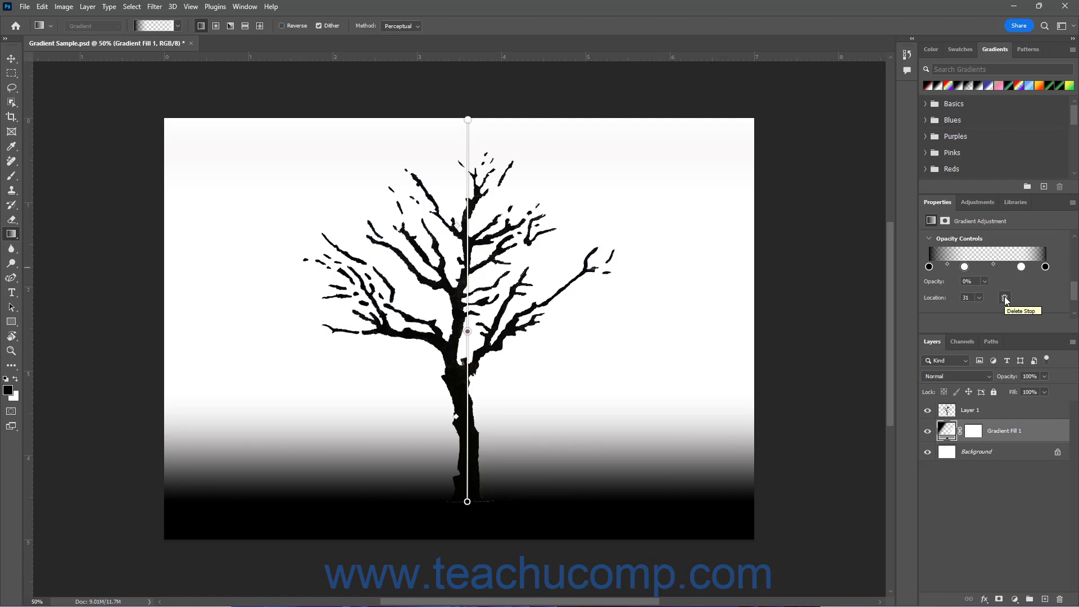
left_click(1005, 298)
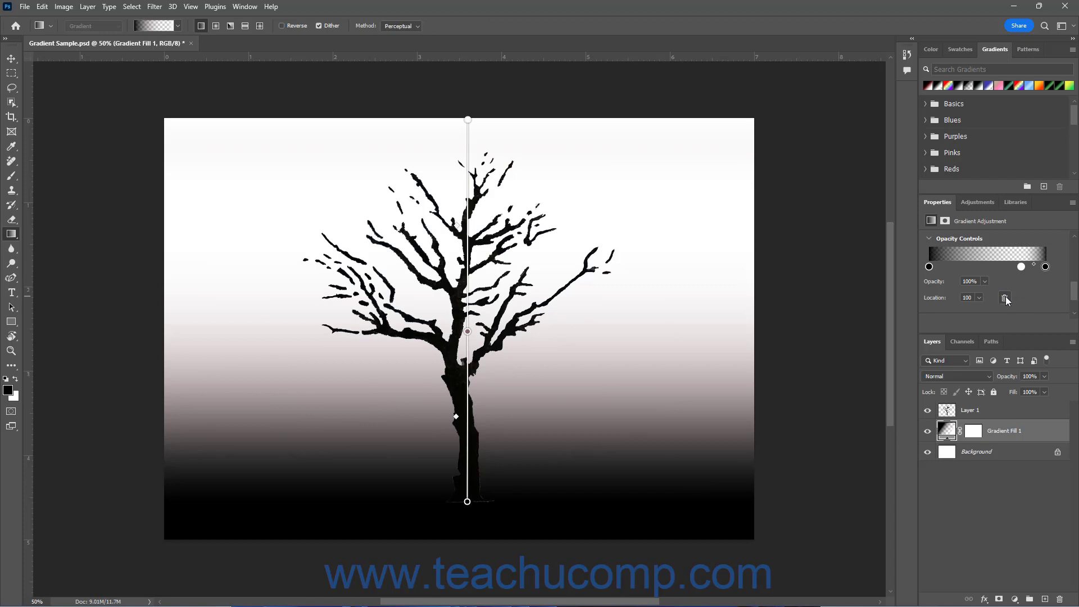
Set the opacity of the opacity stop at location 80 to 80%, trying 65% first.
left_click(1021, 267)
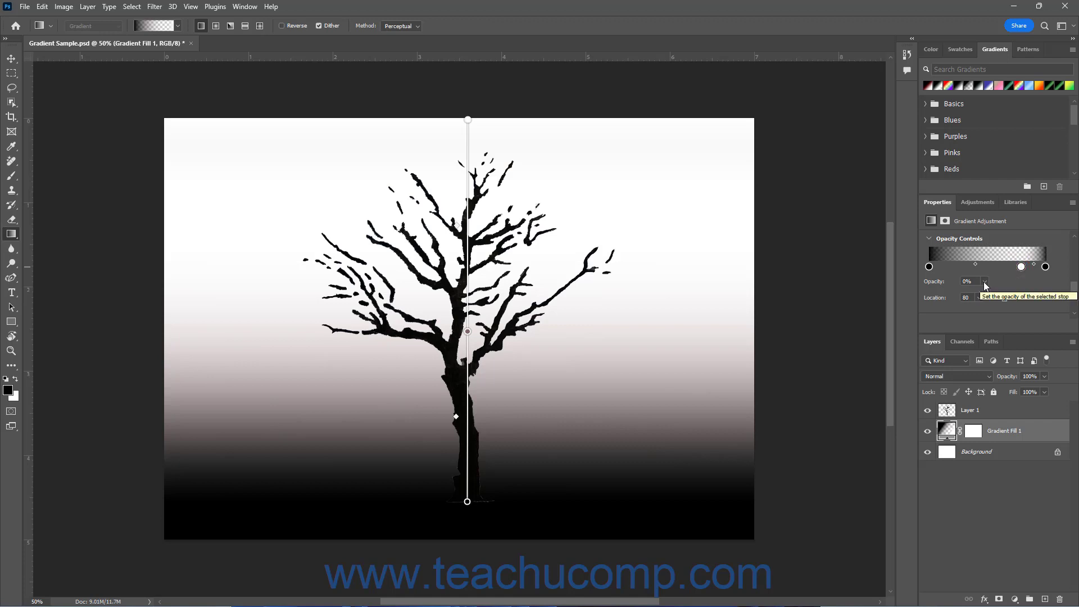
left_click(985, 282)
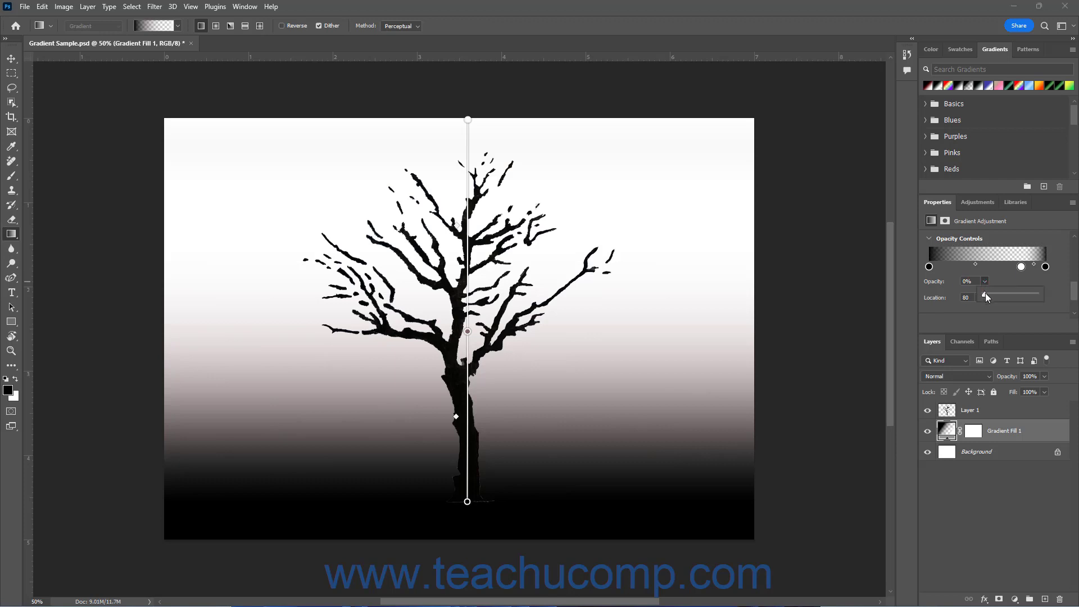
left_click_drag(986, 294, 1016, 292)
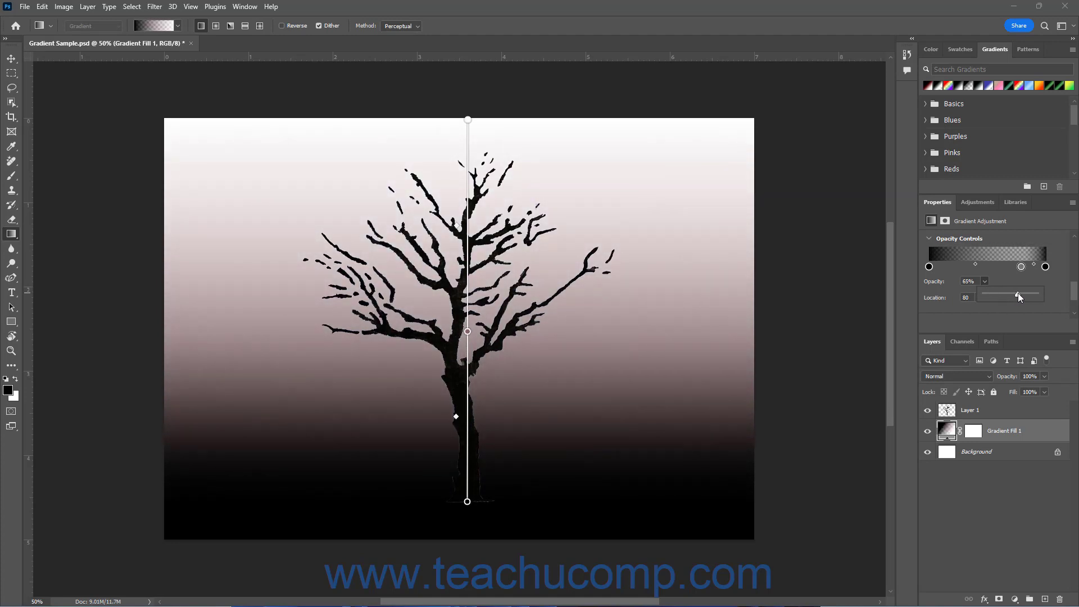
double_click(975, 282)
type("80")
key("Return")
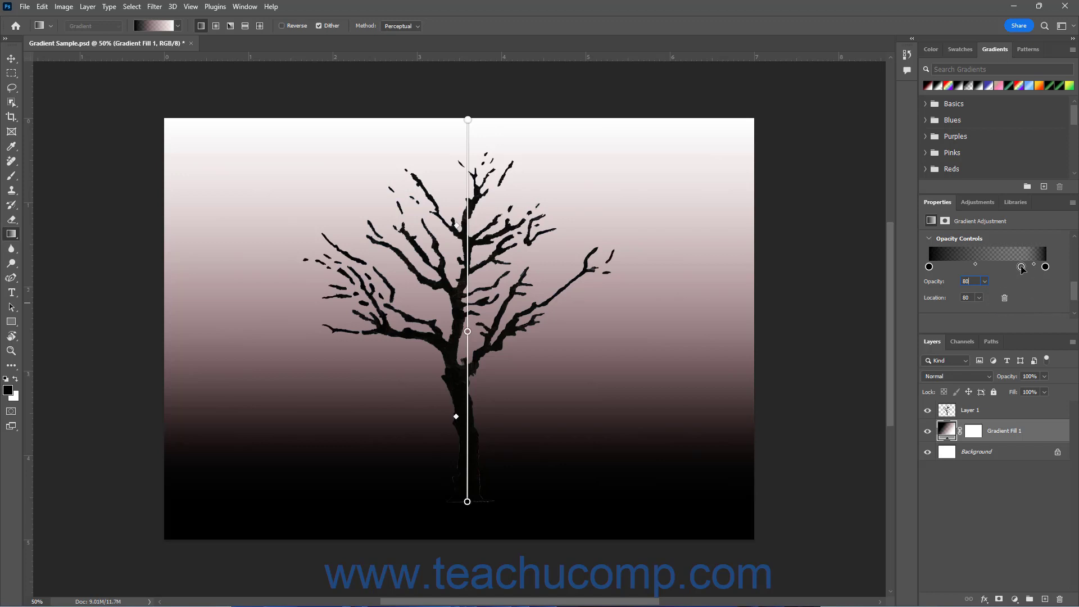
Move the 80% opacity stop to about location 53, also trying location 50.
left_click_drag(1022, 268, 992, 271)
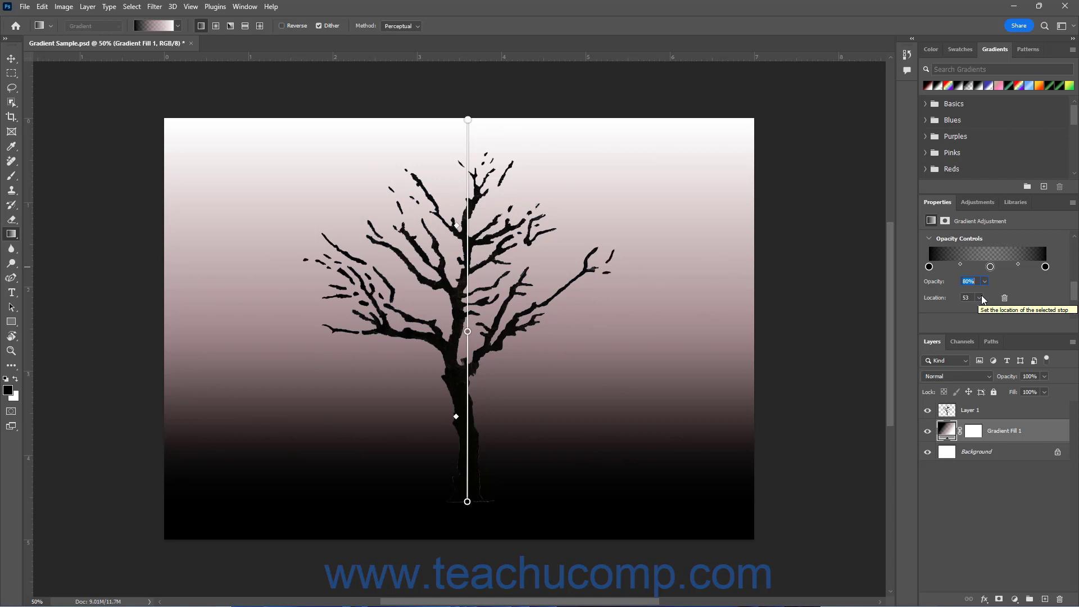
left_click(981, 298)
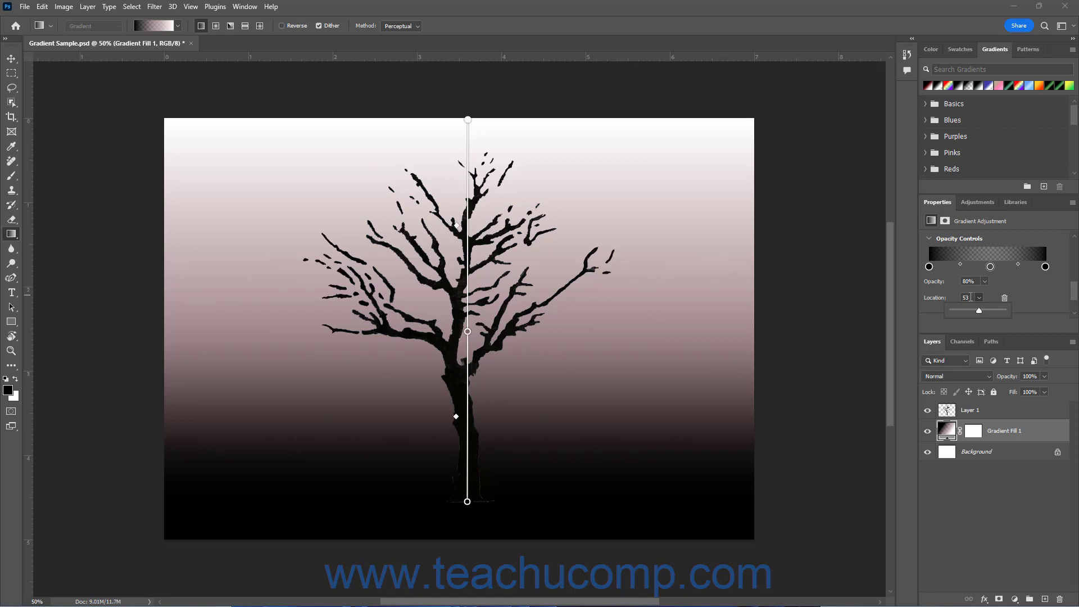
left_click(970, 296)
type("50")
left_click_drag(983, 268, 986, 267)
Shift both opacity midpoints towards the middle opacity stop, the one after it to location 30 and the one before it to 73.
left_click_drag(1018, 264, 1008, 263)
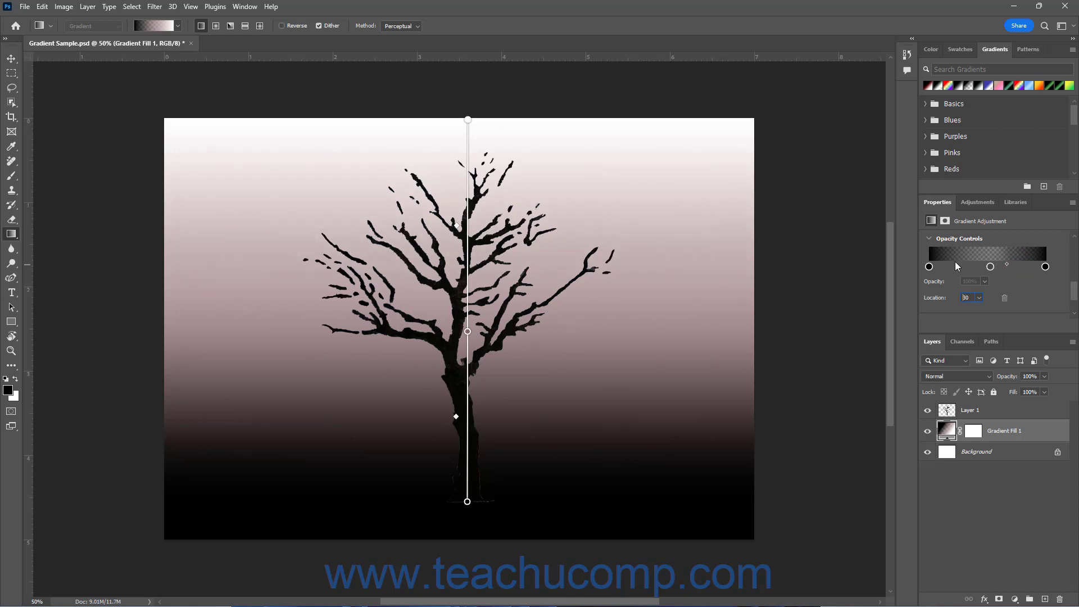
left_click(991, 267)
left_click_drag(961, 265, 969, 265)
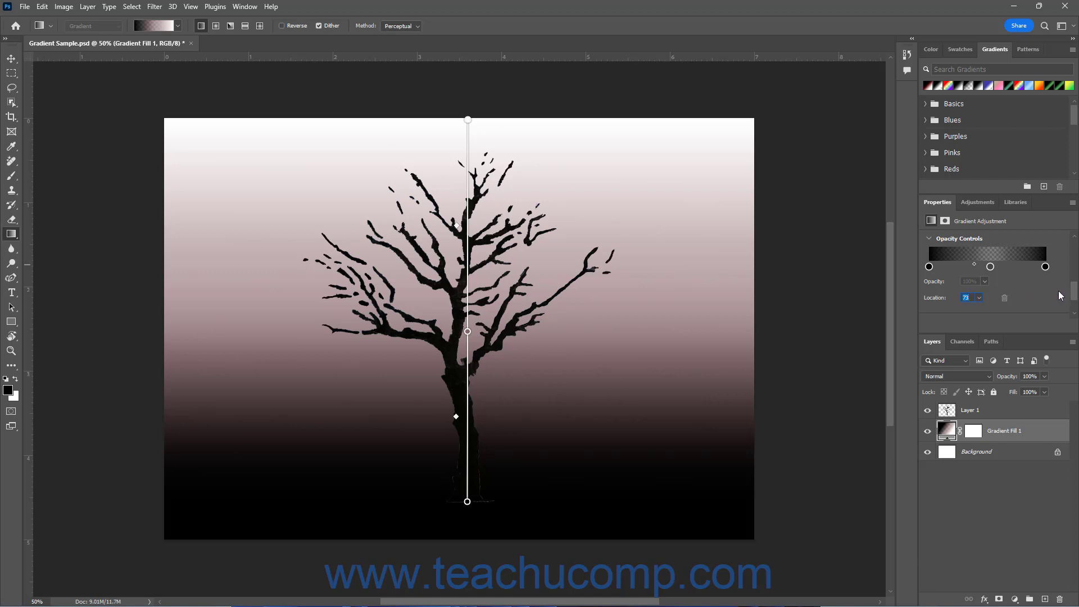
Switch the gradient type to Noise and set its roughness to 20%.
left_click_drag(1073, 294, 1073, 272)
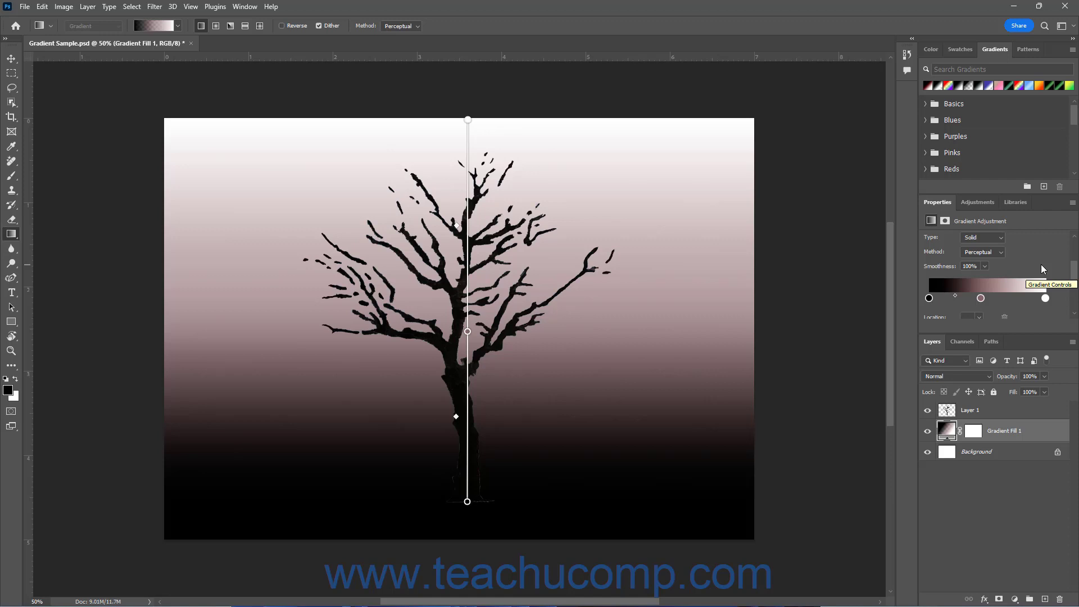
left_click(1000, 237)
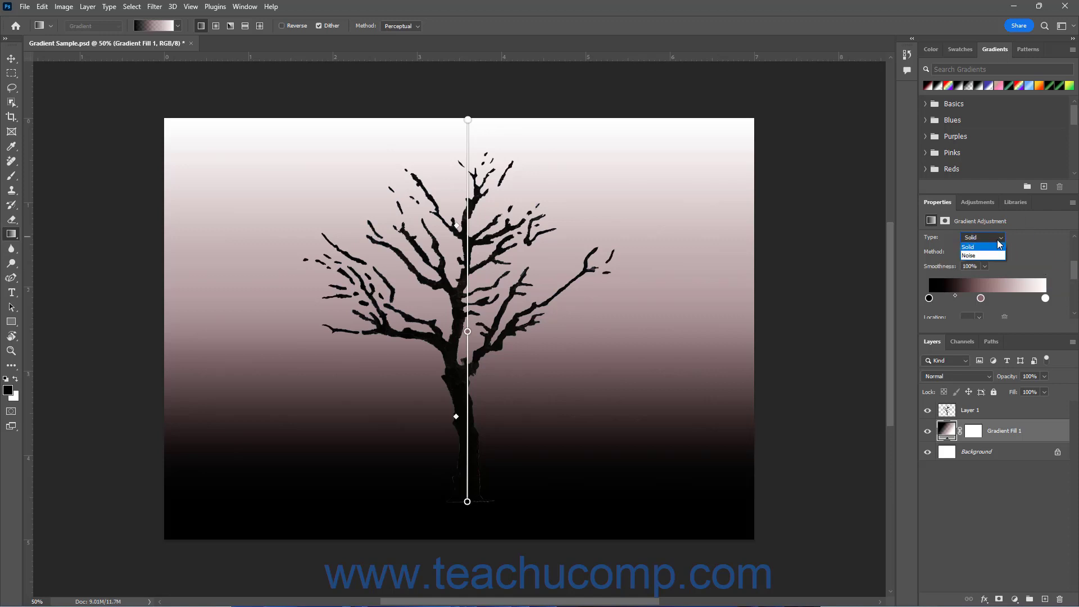
left_click(991, 256)
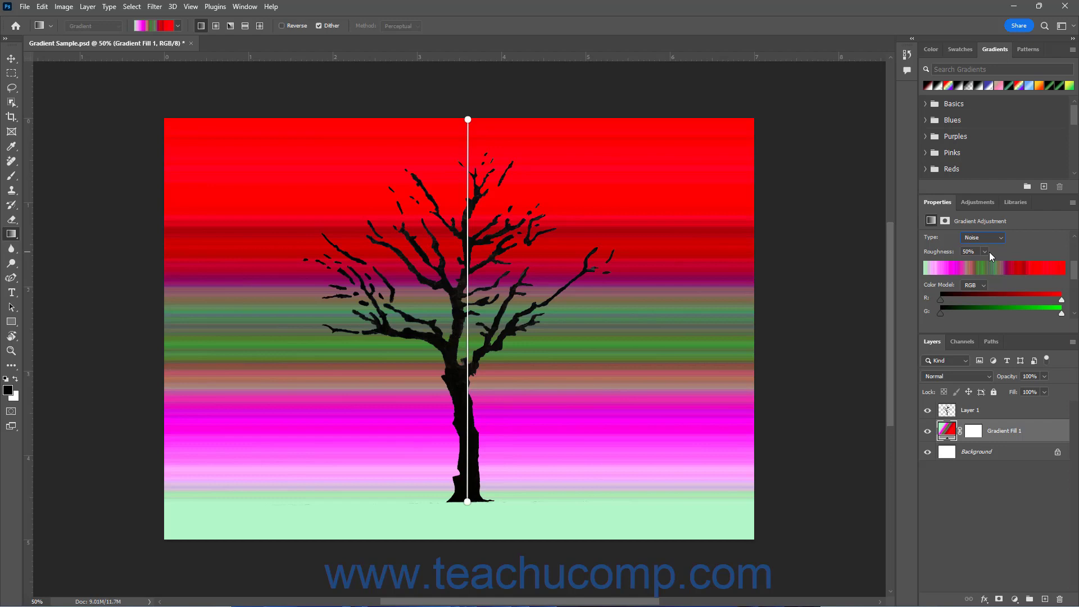
left_click(986, 252)
left_click(976, 251)
type("20")
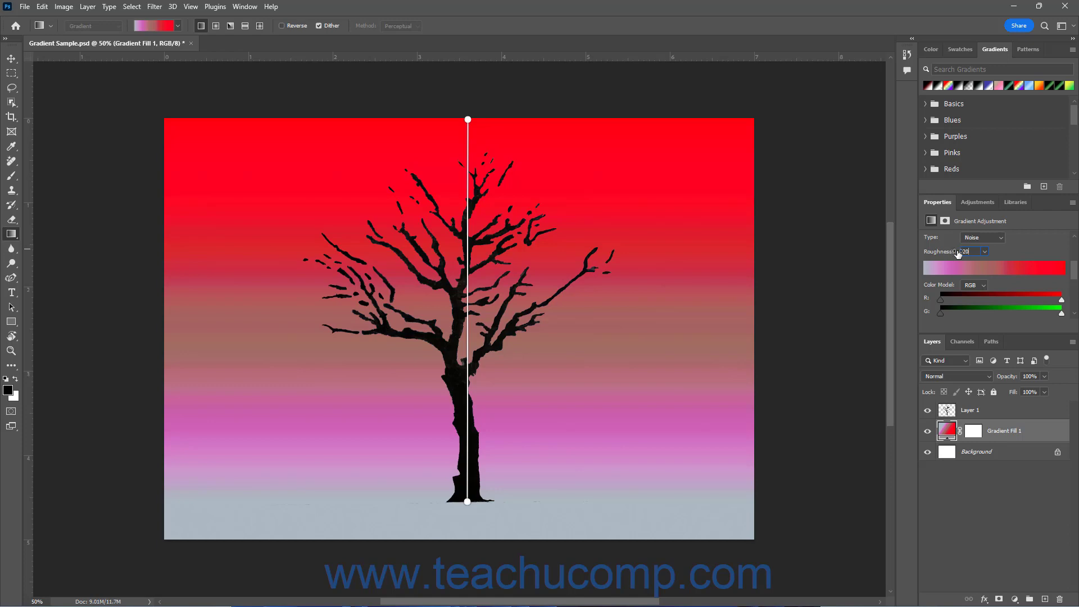
left_click(982, 285)
scroll(980, 290, "up", 1)
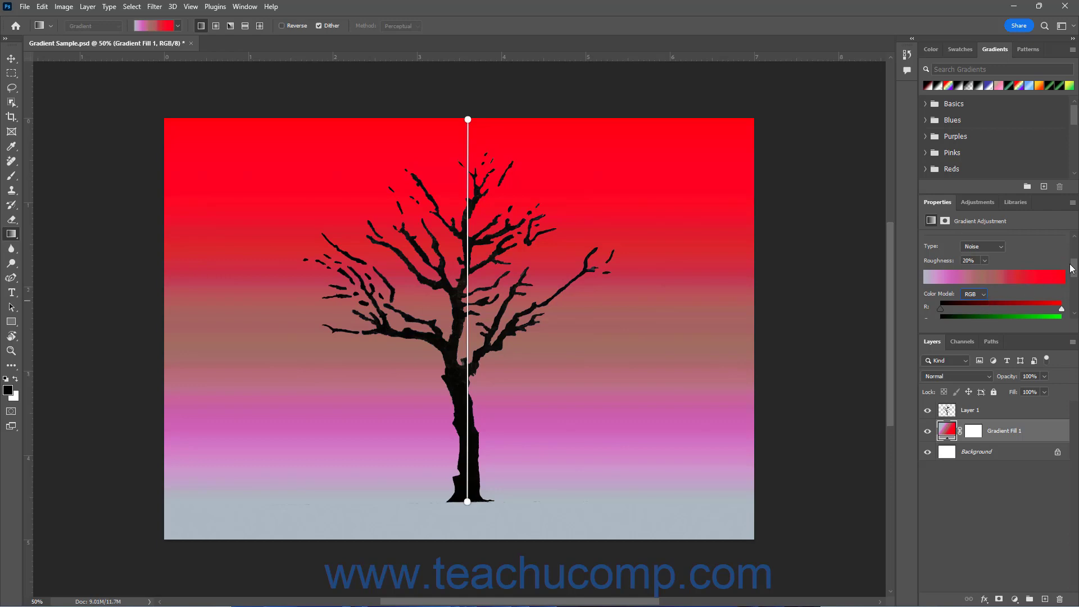
Restrict the noise gradient's RGB ranges: maximum red to about half, maximum green to about two thirds, minimum blue to about a quarter.
scroll(976, 287, "down", 3)
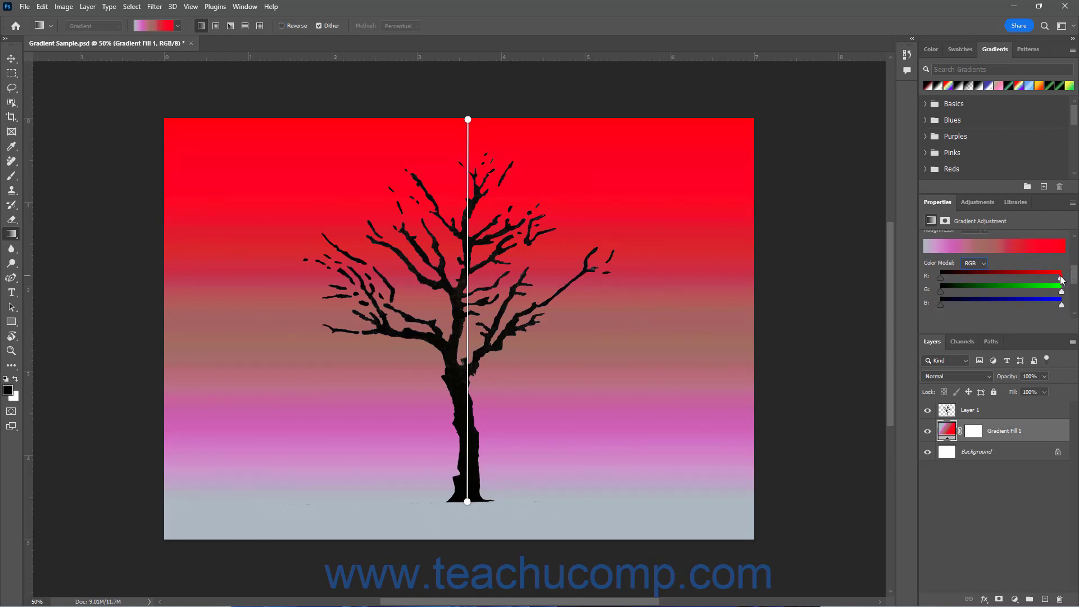
mouse_move(1021, 278)
left_mouse_down()
mouse_move(1004, 278)
mouse_move(1048, 293)
mouse_move(1023, 292)
left_mouse_up()
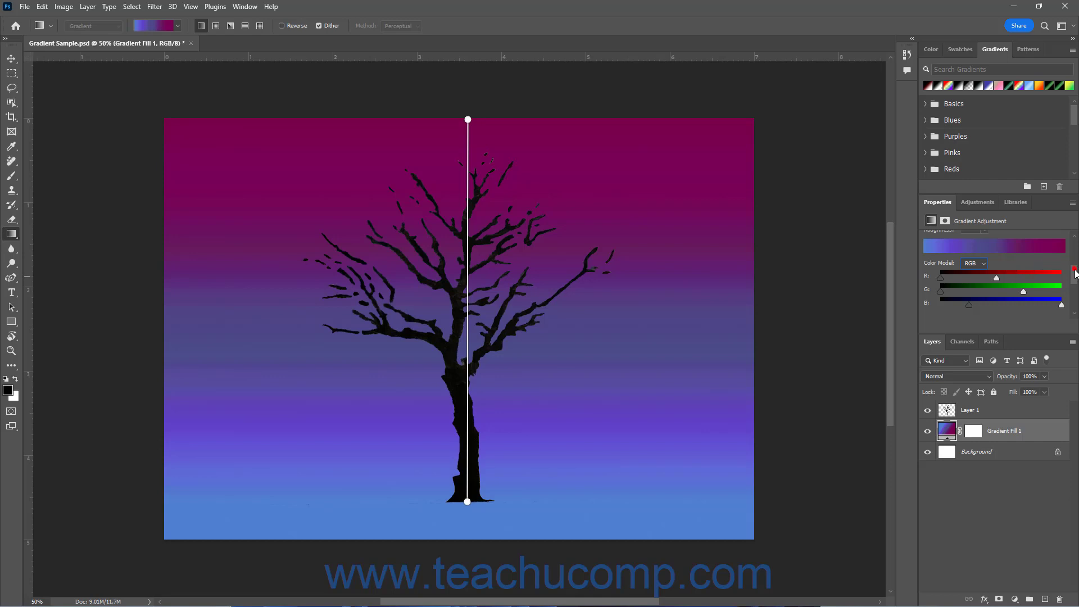
Randomize the noise gradient's colours repeatedly until it blends from dark navy blue into teal.
left_click_drag(1074, 273, 1073, 291)
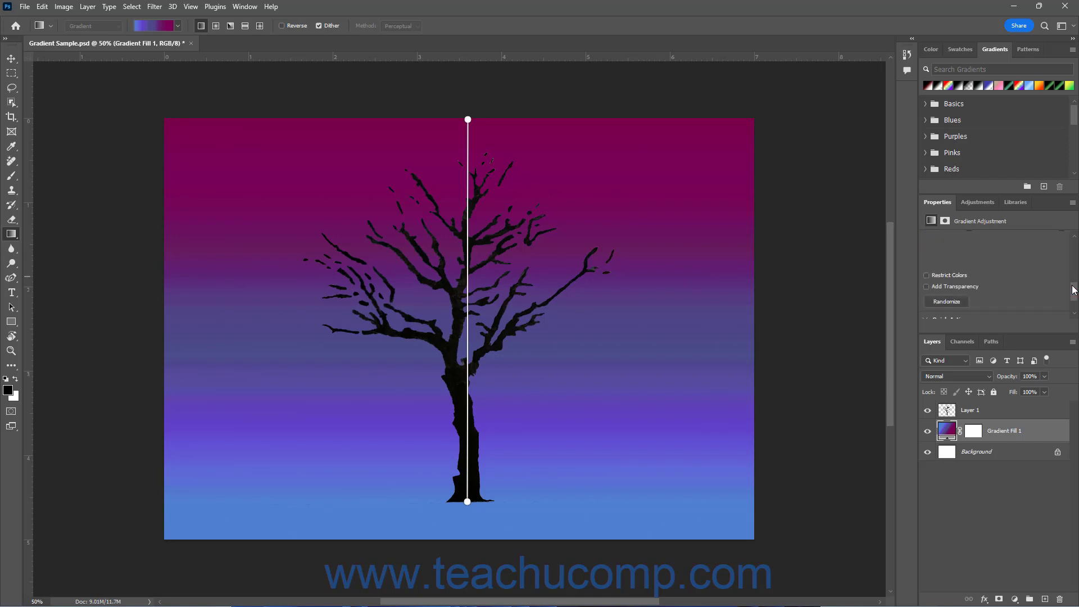
left_click(948, 302)
left_click(947, 303)
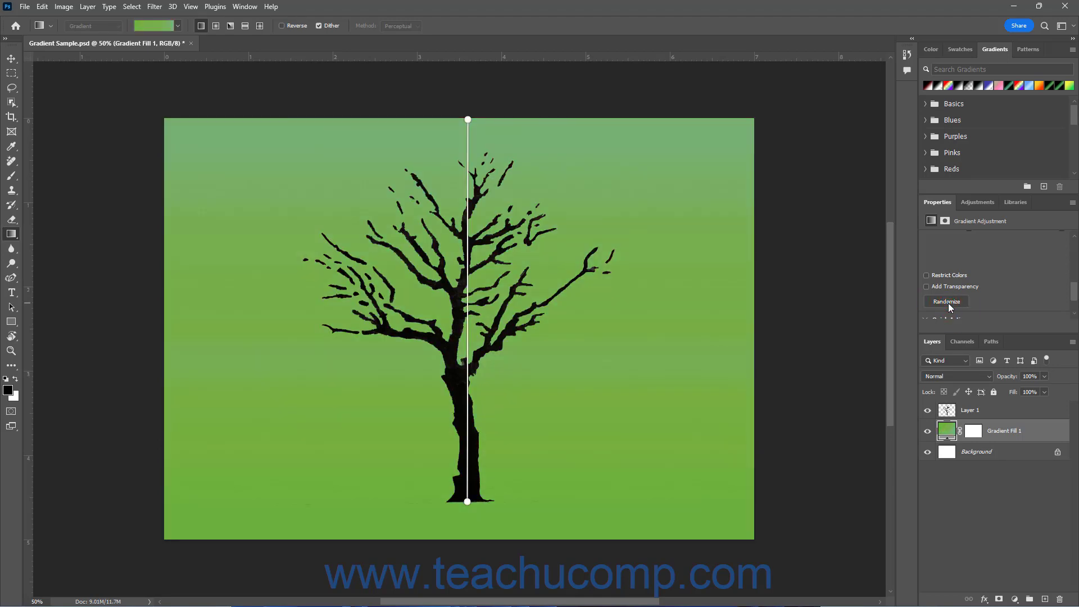
left_click(948, 302)
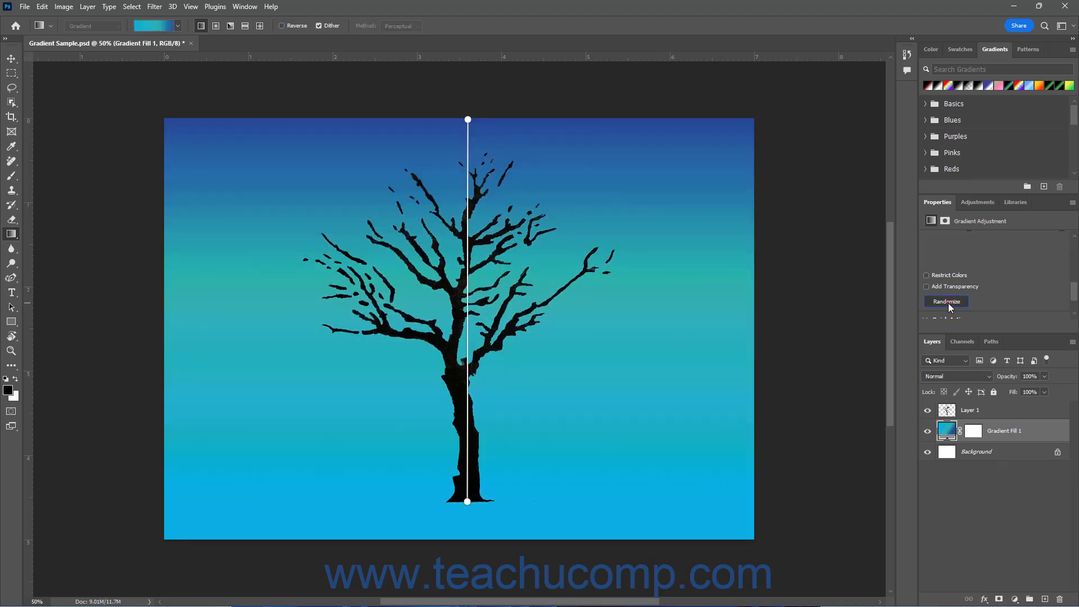
left_click(949, 302)
left_click(949, 302)
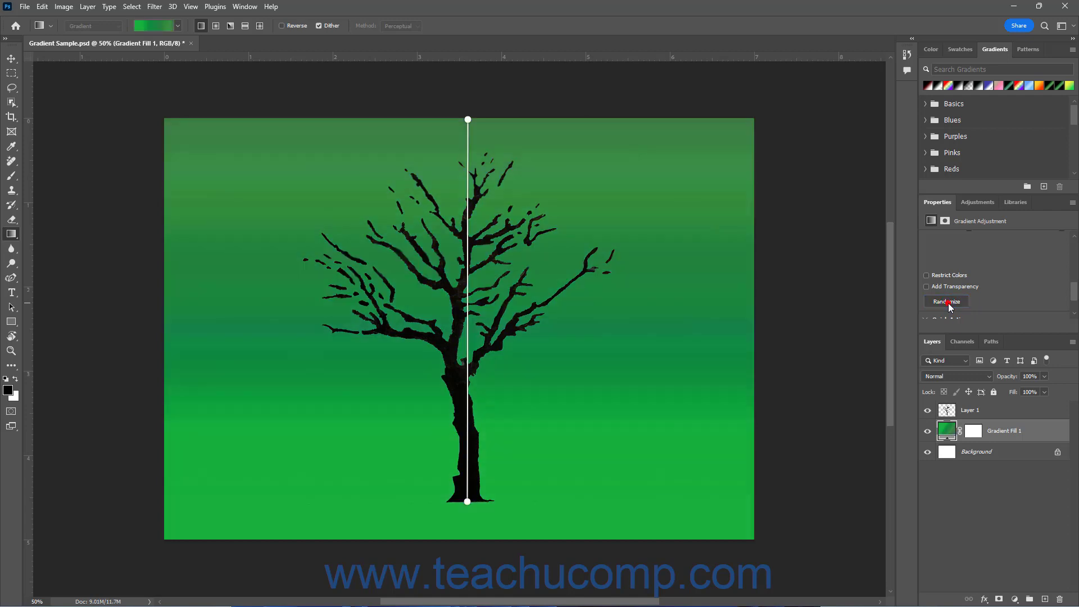
left_click(949, 302)
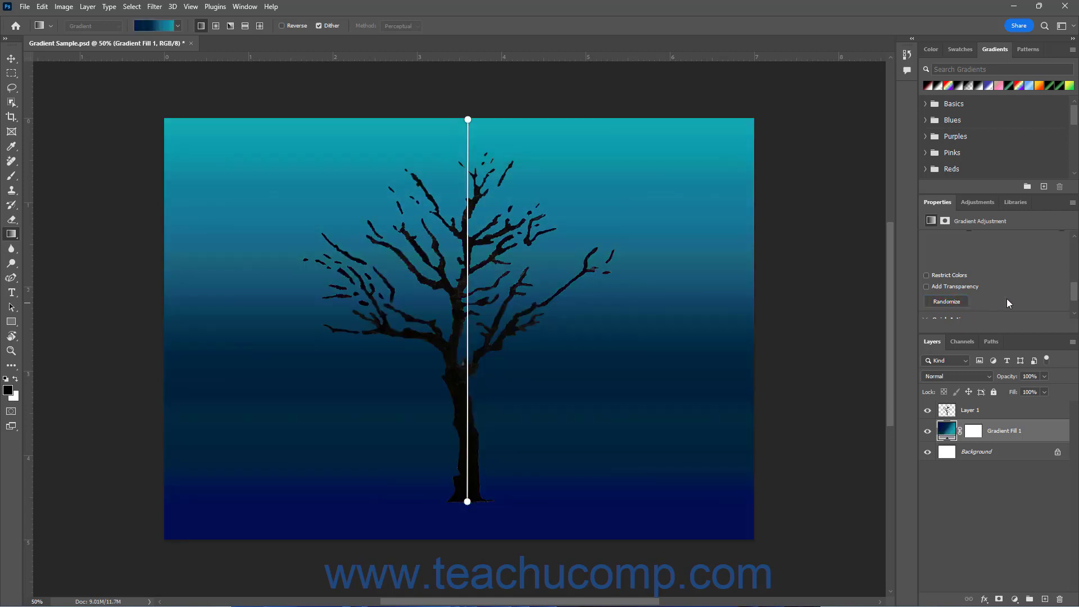
Collapse and re-expand the gradient's Quick Actions, and reset the gradient's alignment with the layer to default.
left_click_drag(1074, 293, 1073, 302)
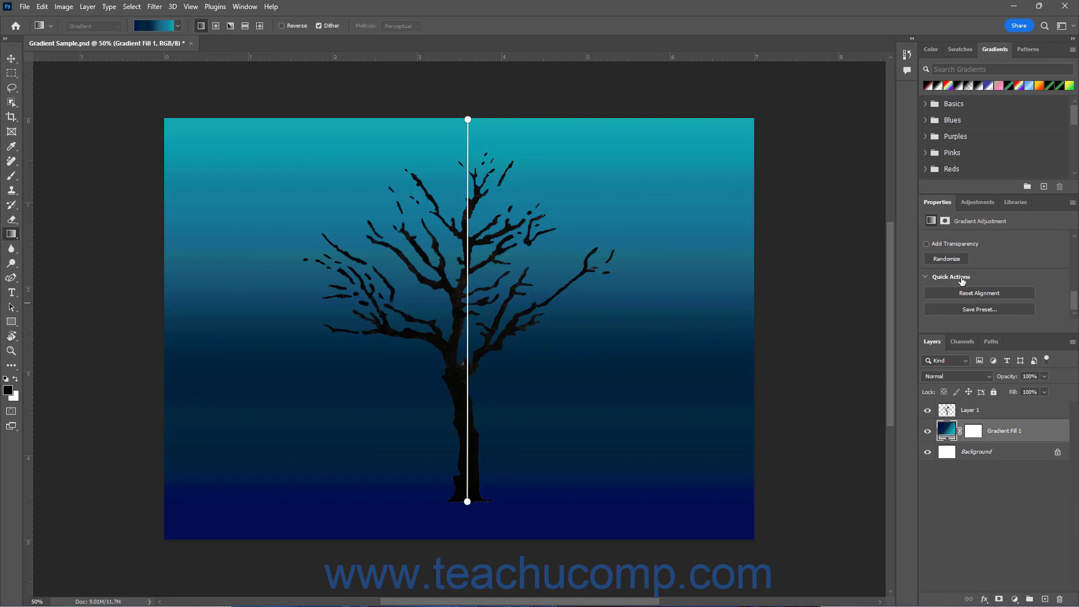
left_click(962, 281)
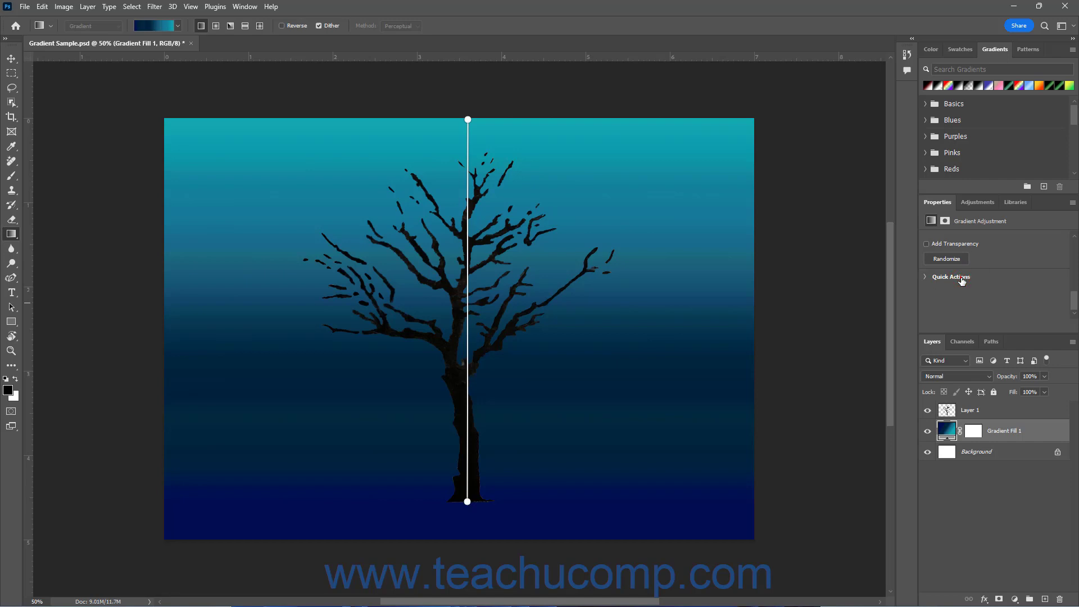
left_click(963, 281)
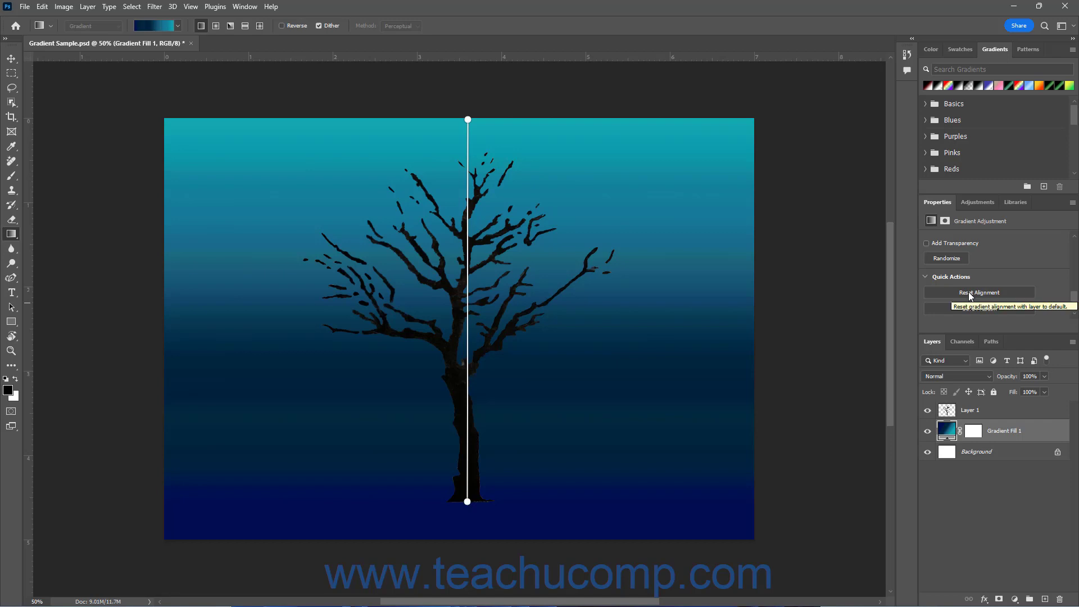
left_click(971, 293)
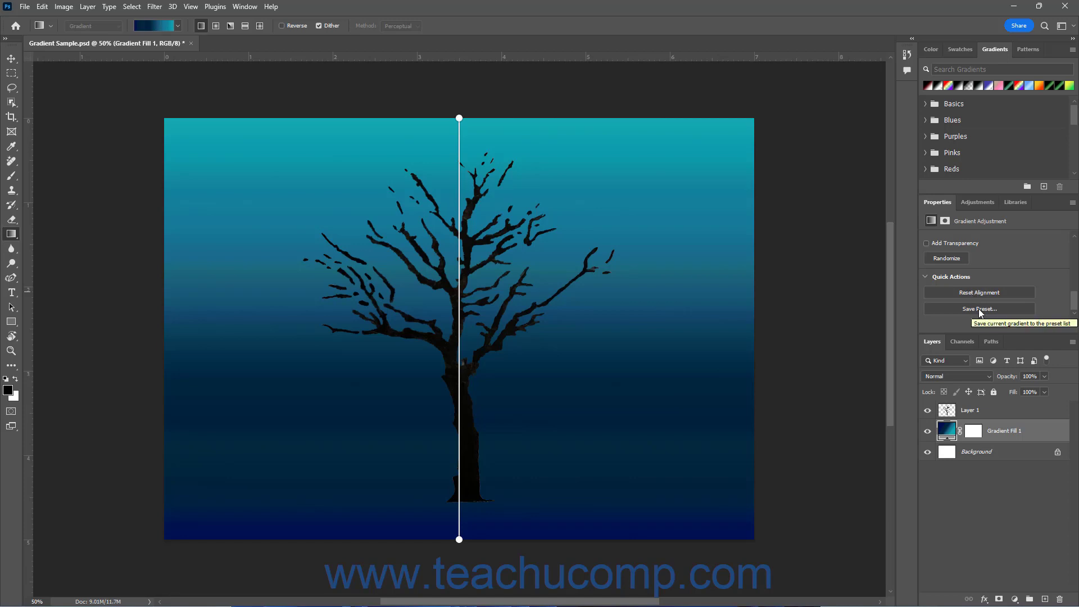
Save the current noise gradient as a preset named "Blue Noise".
left_click(979, 309)
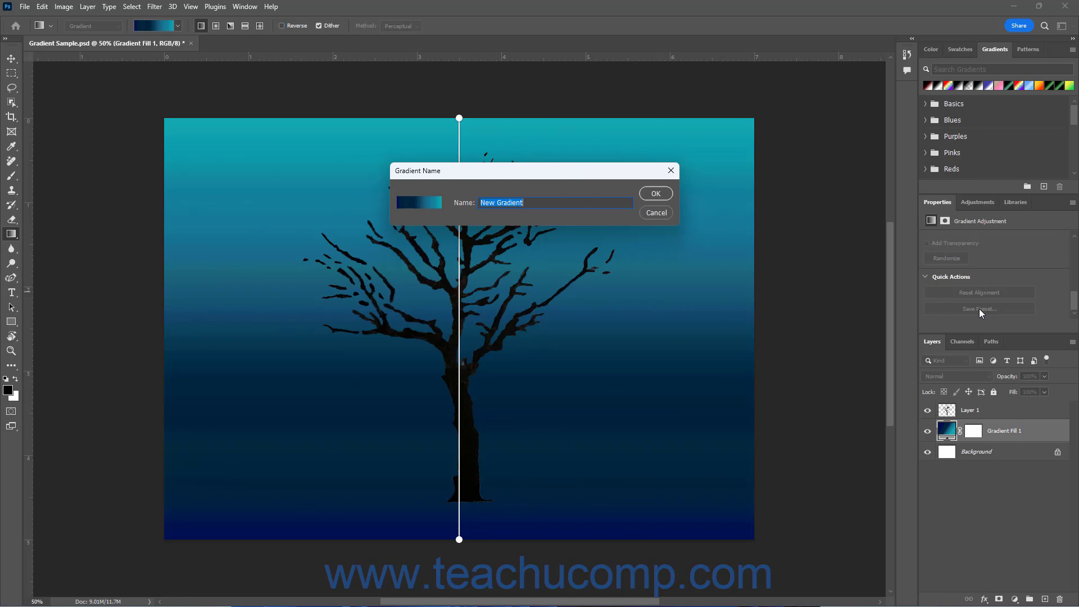
type("Blue Noise")
left_click(656, 194)
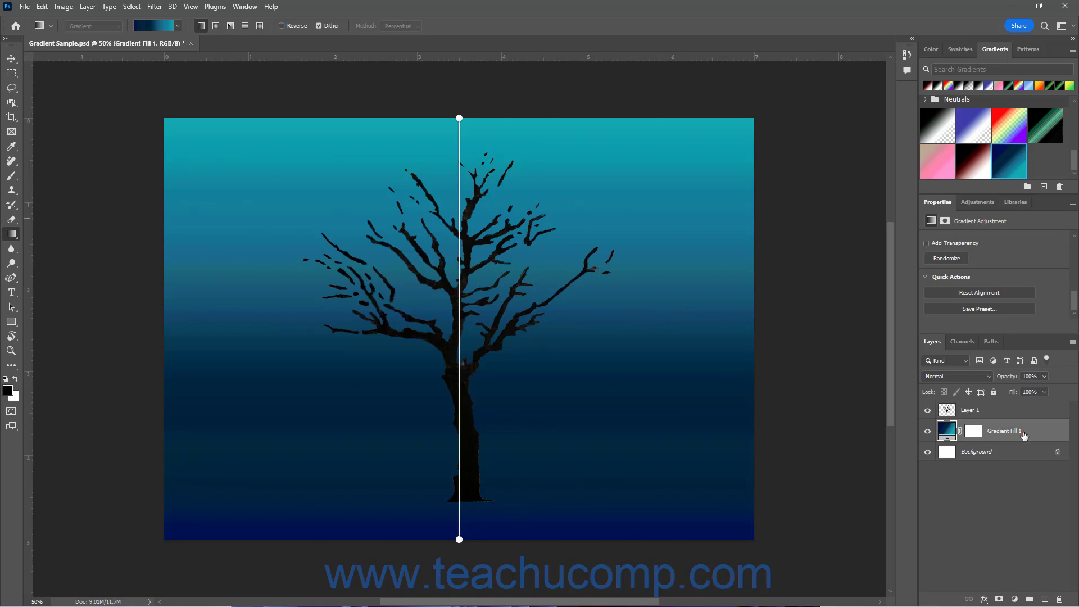
Look up the newly saved gradient in the fill layer's preset list without applying another, and deselect the gradient fill layer.
left_click_drag(1074, 305, 1075, 253)
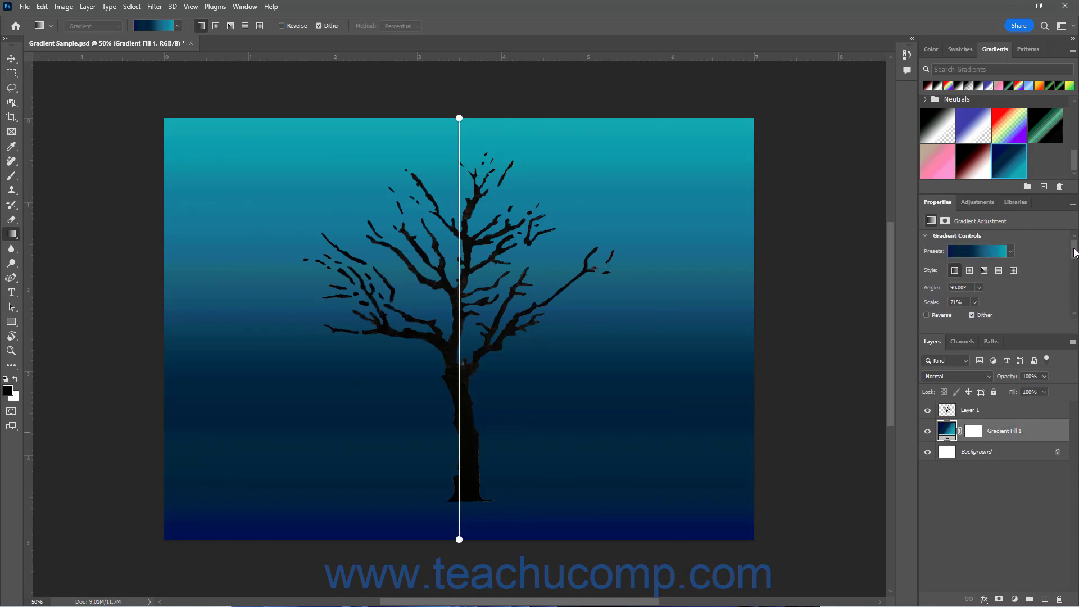
left_click(1011, 251)
left_click_drag(1037, 284, 1038, 332)
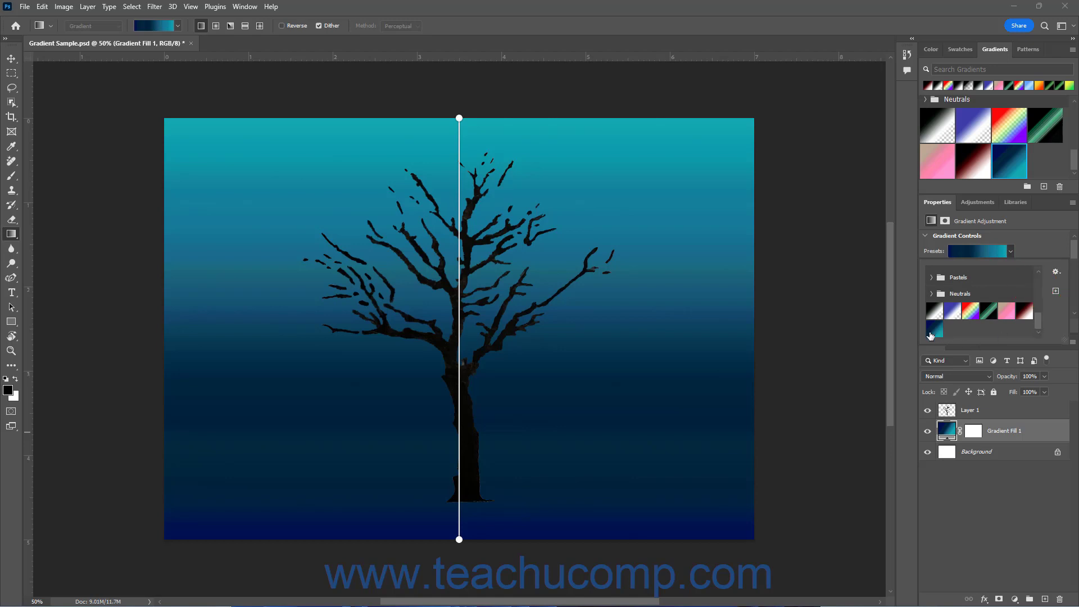
left_click(1048, 254)
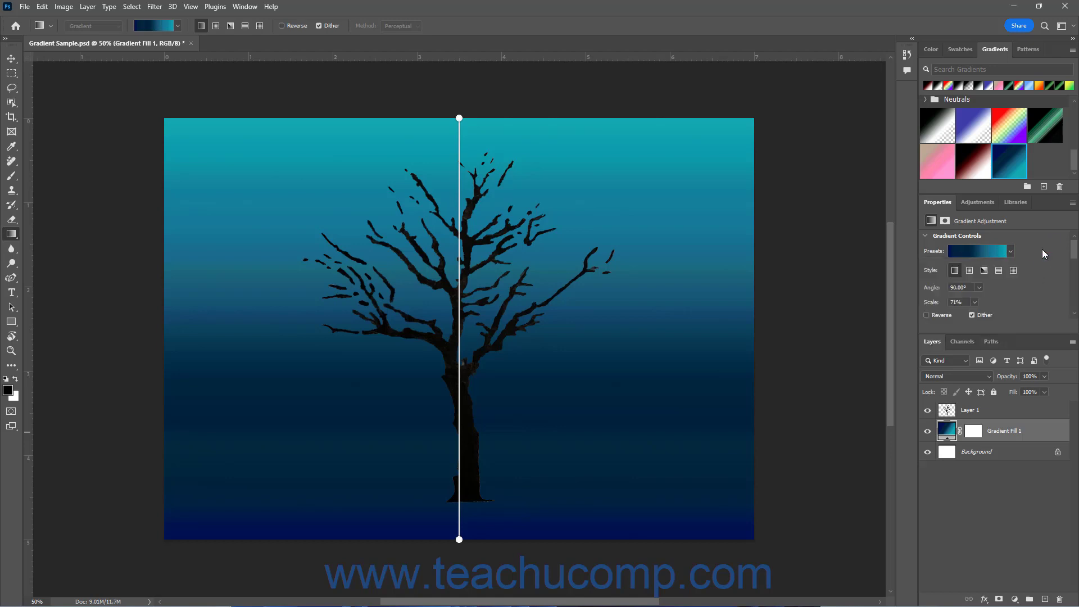
left_click(1021, 487)
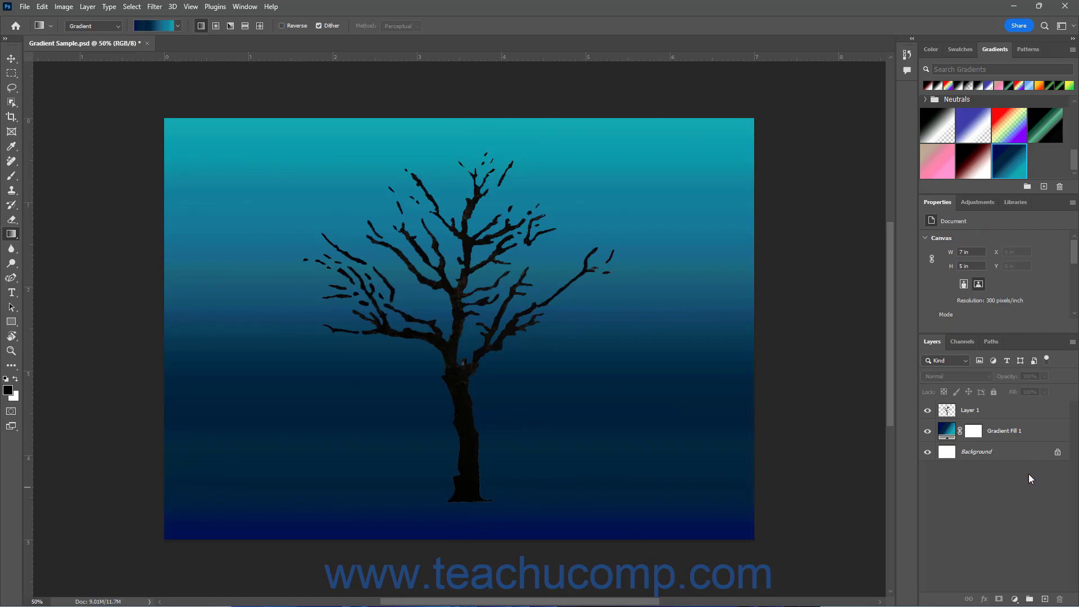